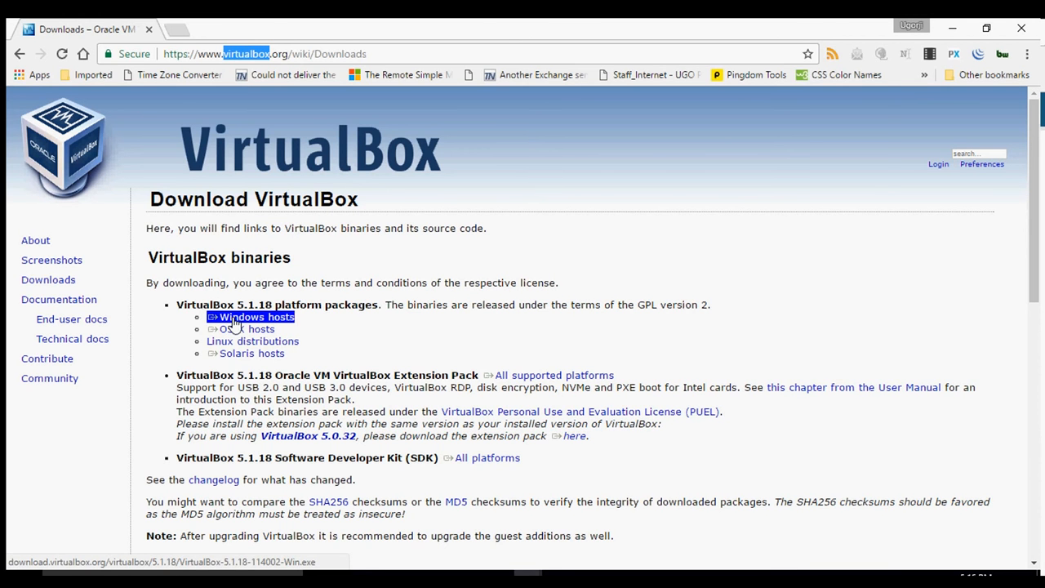
# Start the VirtualBox Windows hosts download, then cancel saving the installer.
pyautogui.click(234, 324)
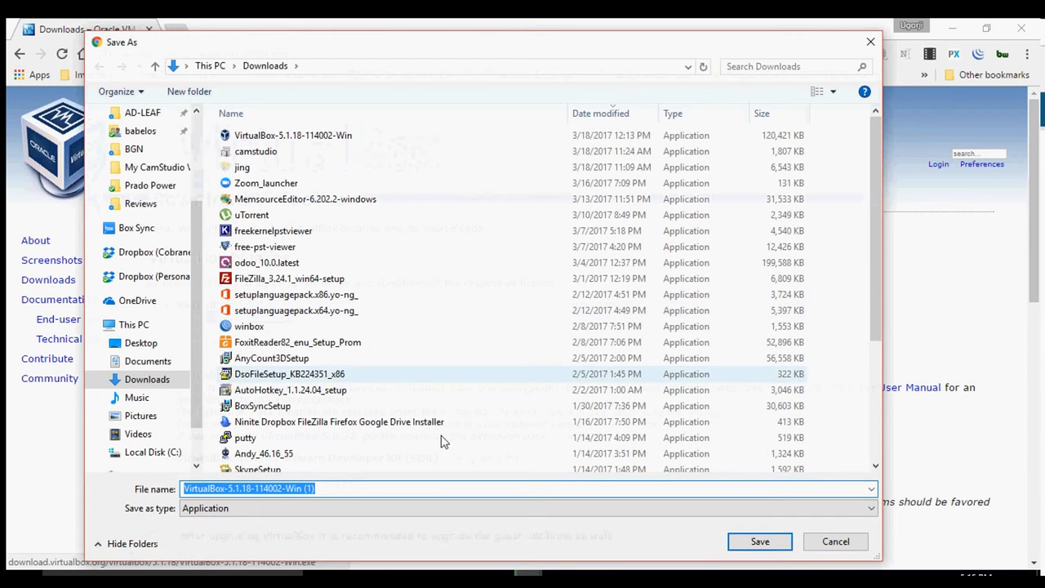
pyautogui.click(836, 542)
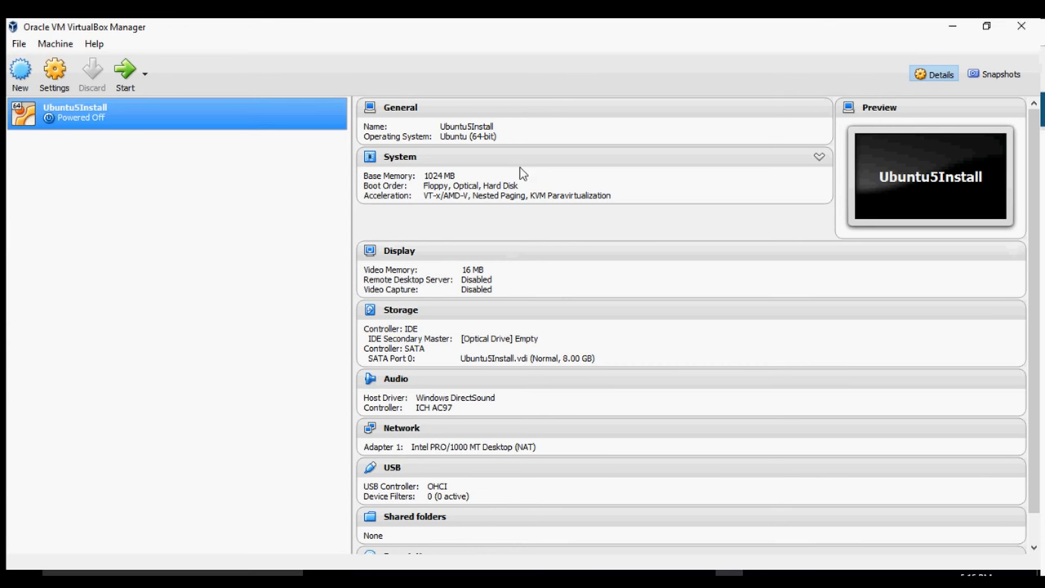
# Scroll through the Ubuntu5Install details, then browse the File and Machine menus.
pyautogui.scroll(-1, 490, 506)
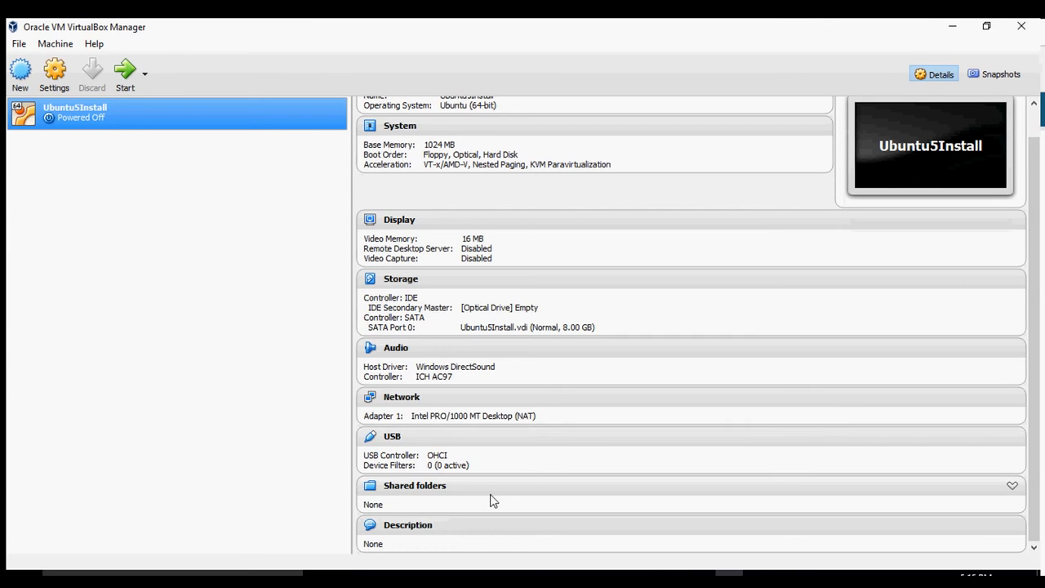
pyautogui.scroll(1, 493, 499)
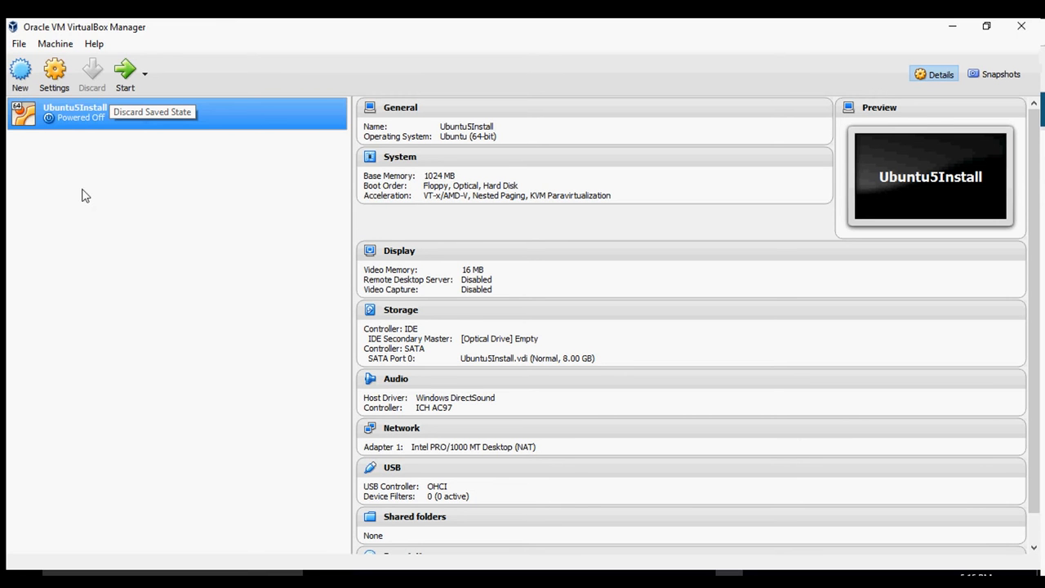
pyautogui.click(20, 45)
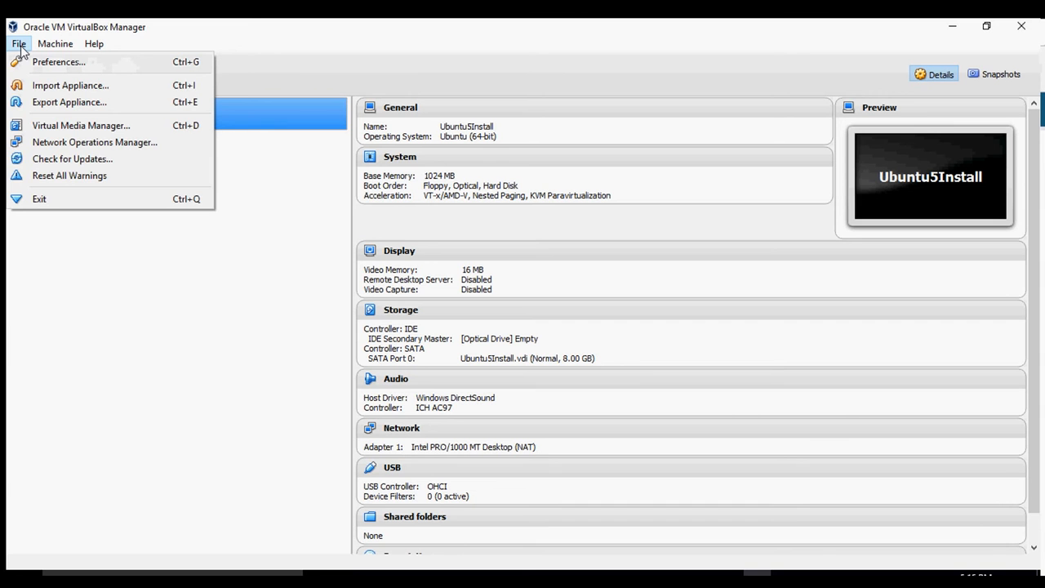
pyautogui.moveTo(52, 45)
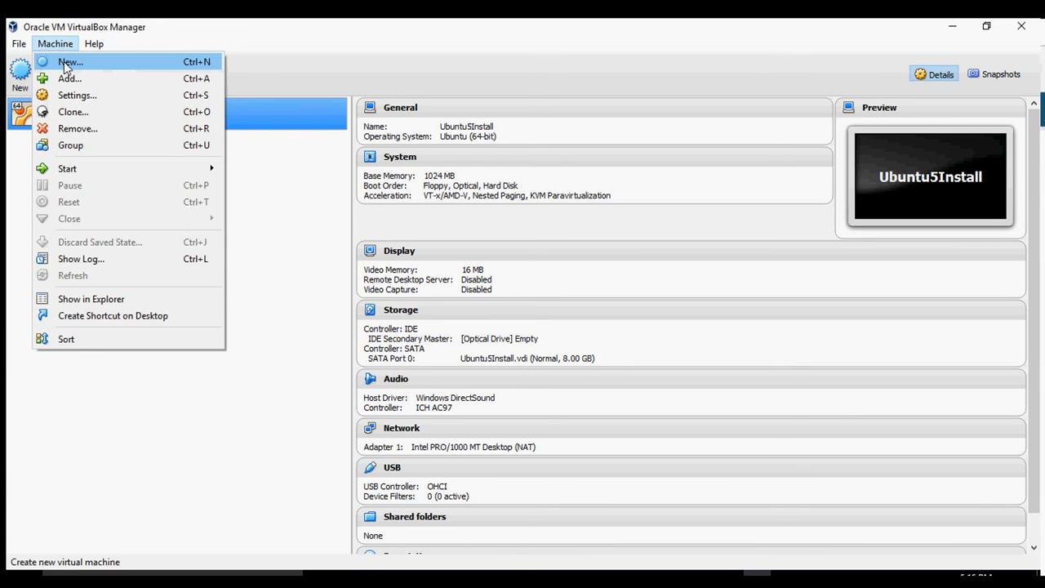
# Begin a new VM named Ubuntu7Install (Linux, Ubuntu 64-bit), advance to memory size, then step back.
pyautogui.click(227, 37)
pyautogui.click(20, 71)
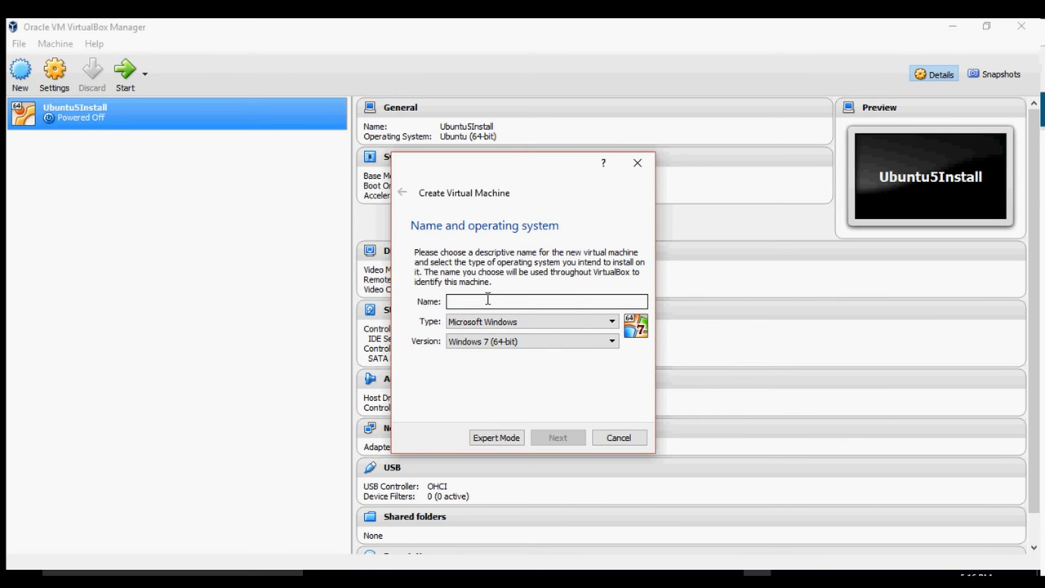
pyautogui.write('UB')
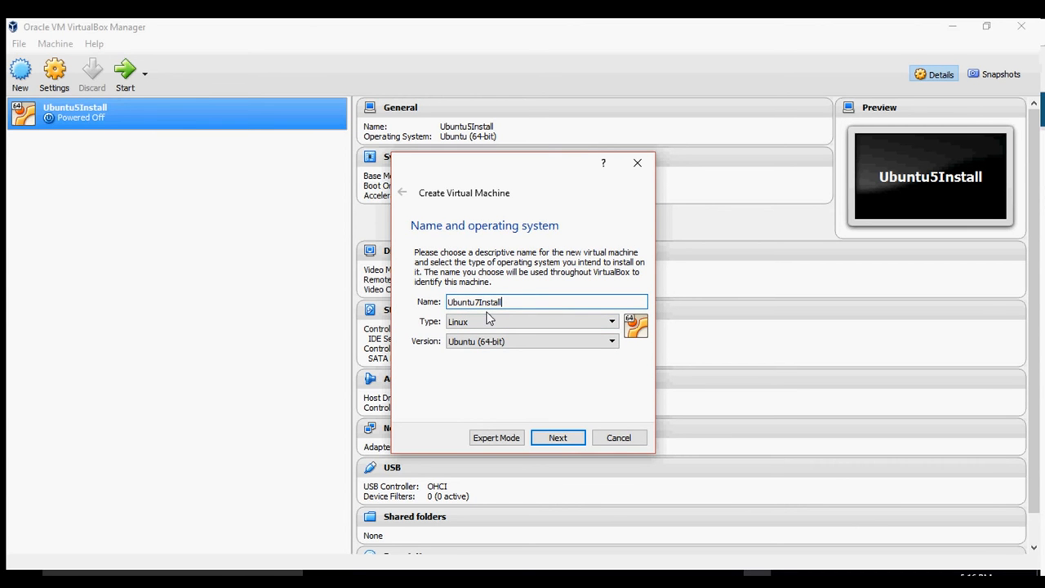
pyautogui.click(554, 439)
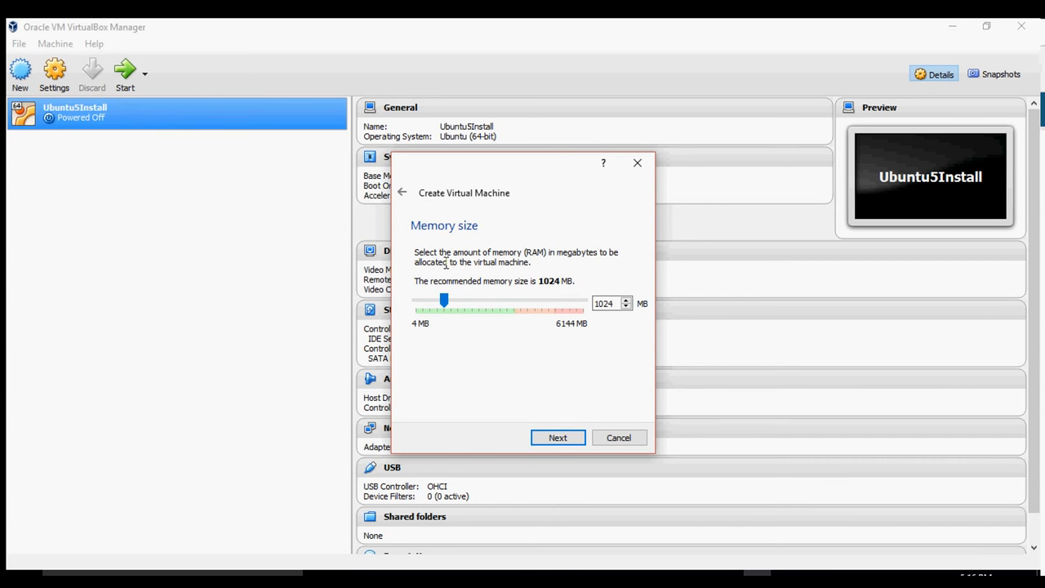
pyautogui.click(402, 195)
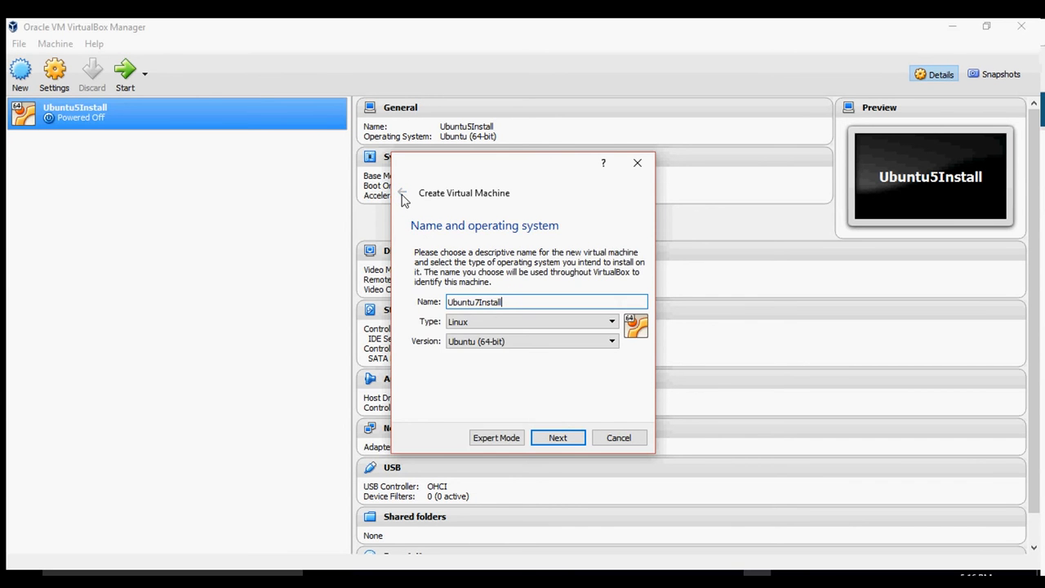
# Switch the new-machine wizard to Expert Mode and back to Guided Mode.
pyautogui.click(496, 445)
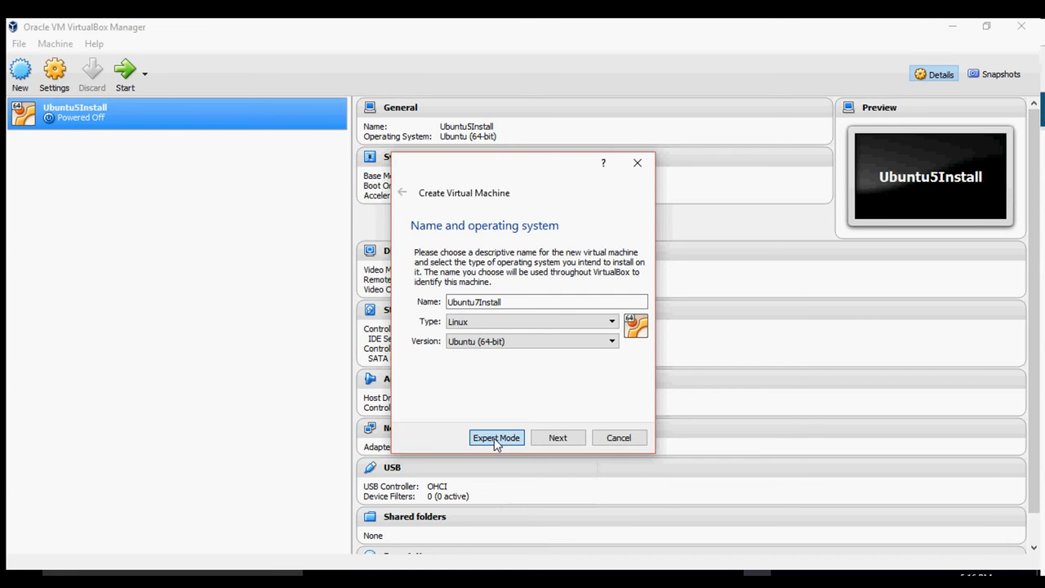
pyautogui.click(494, 438)
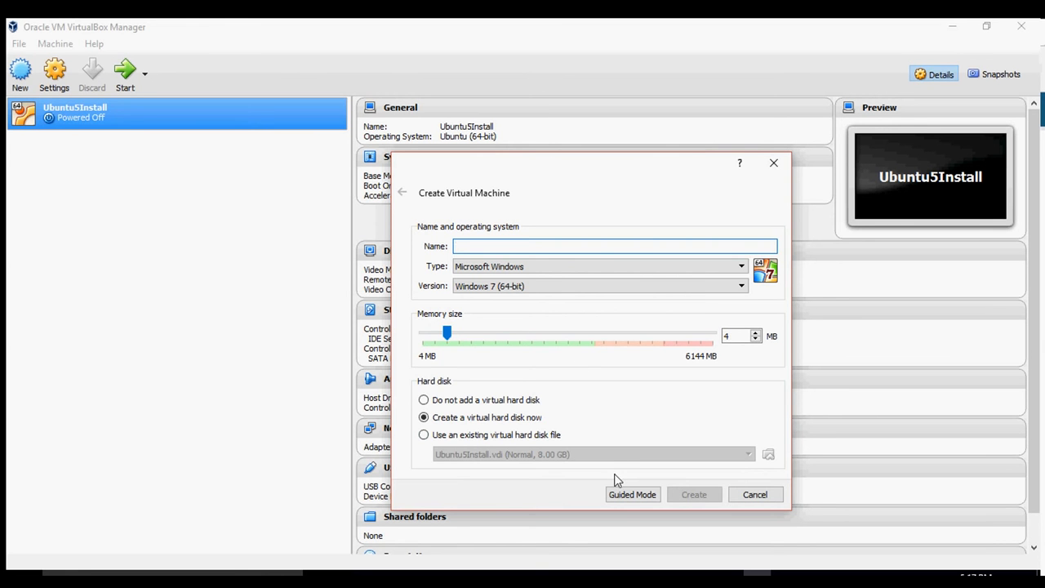
pyautogui.click(625, 496)
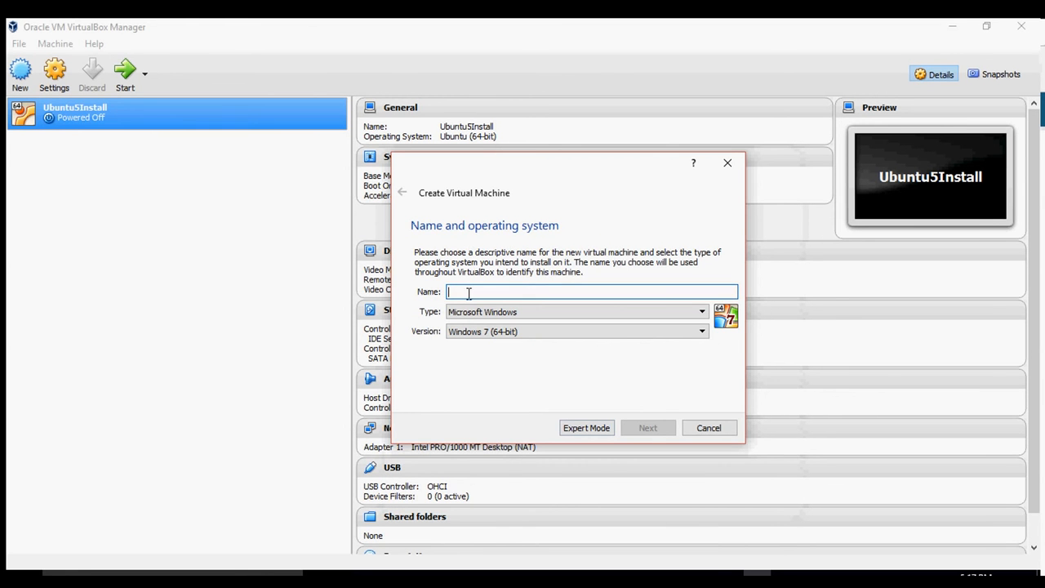
# Name the machine Ubuntu7Install, keep 1024 MB memory, and choose to create a virtual hard disk now.
pyautogui.write('Ubuntu7Install')
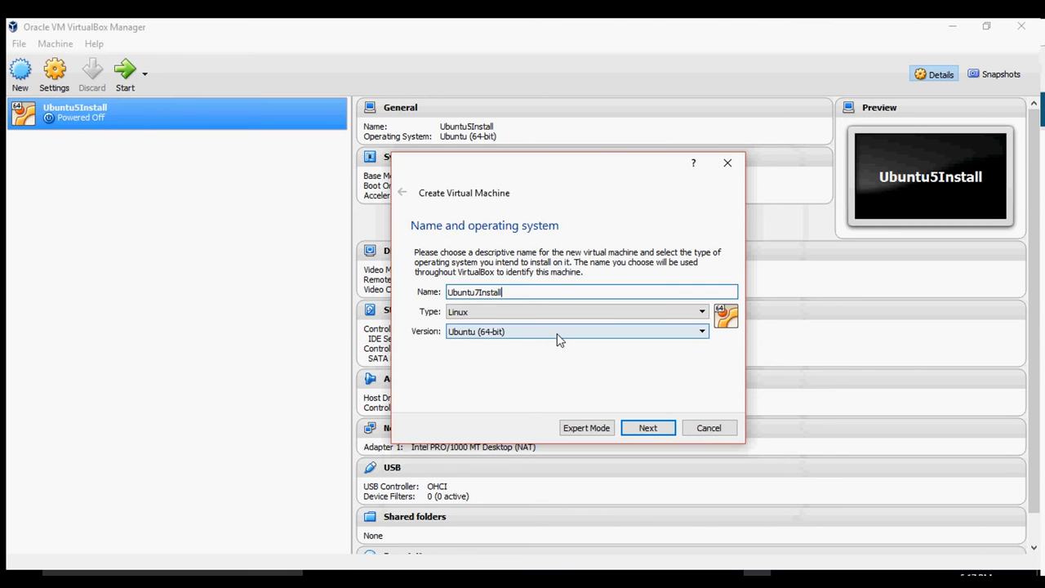
pyautogui.click(650, 430)
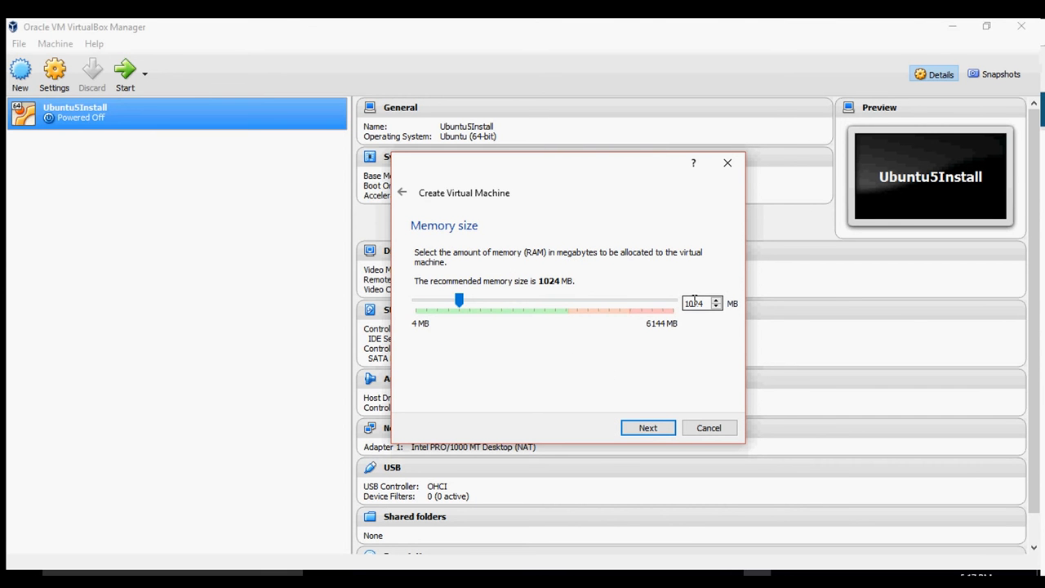
pyautogui.click(650, 428)
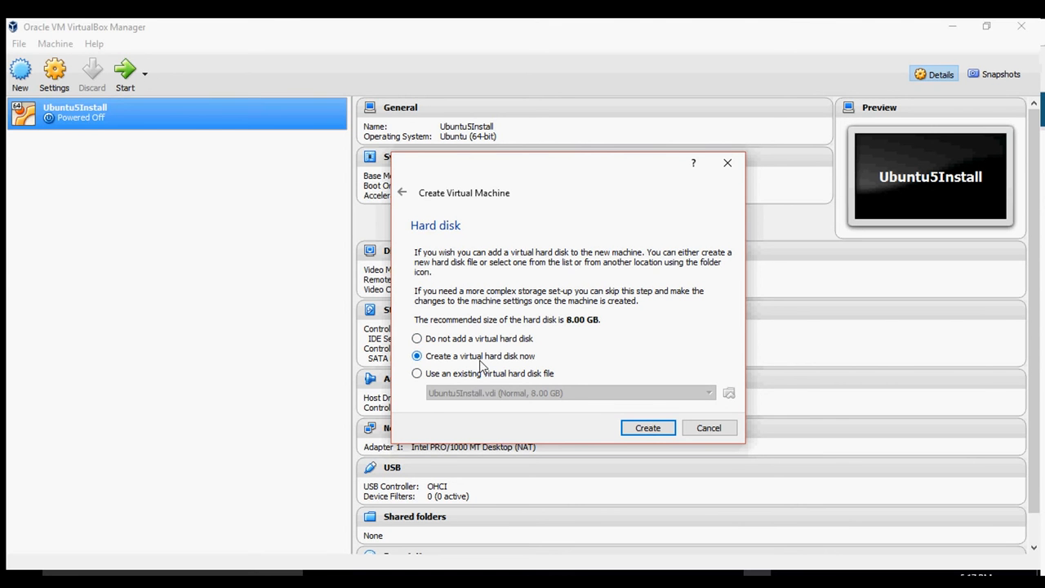
pyautogui.click(655, 433)
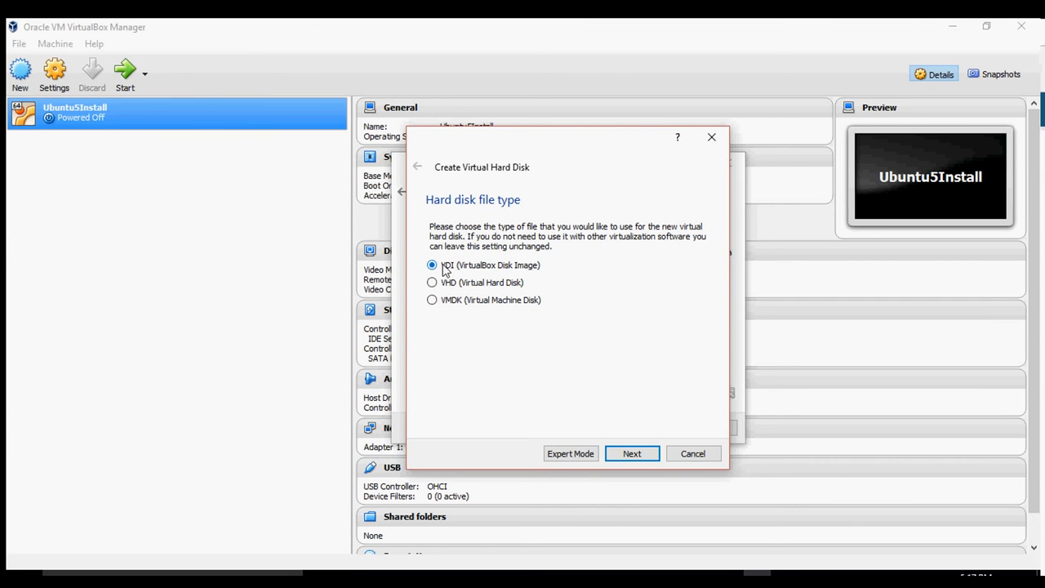
# Keep VDI (VirtualBox Disk Image) as the hard disk file type.
pyautogui.click(634, 451)
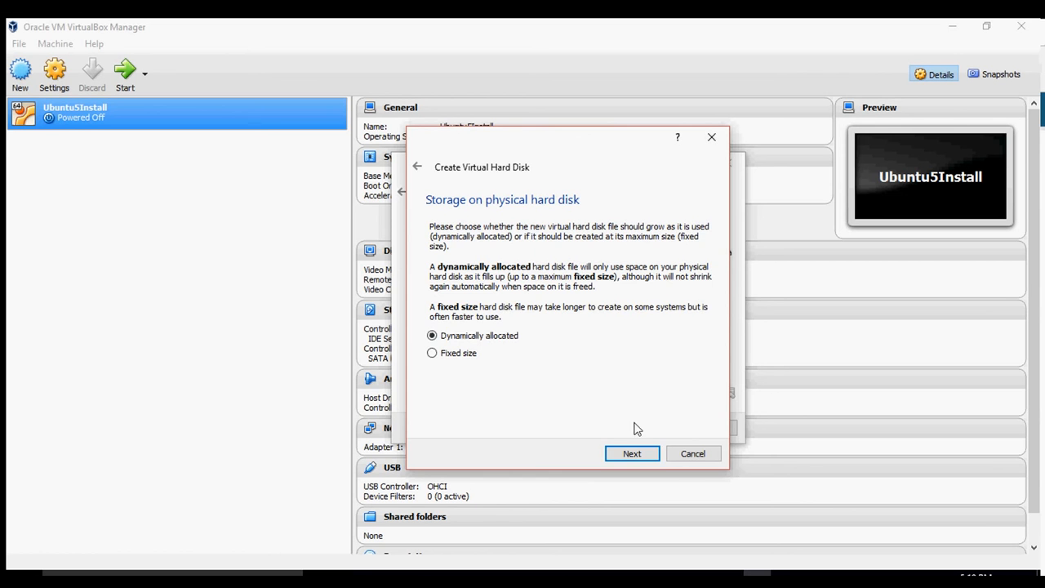
# Create the dynamically allocated 8.00 GB disk, then switch to the browser's MinimalCD page.
pyautogui.click(636, 455)
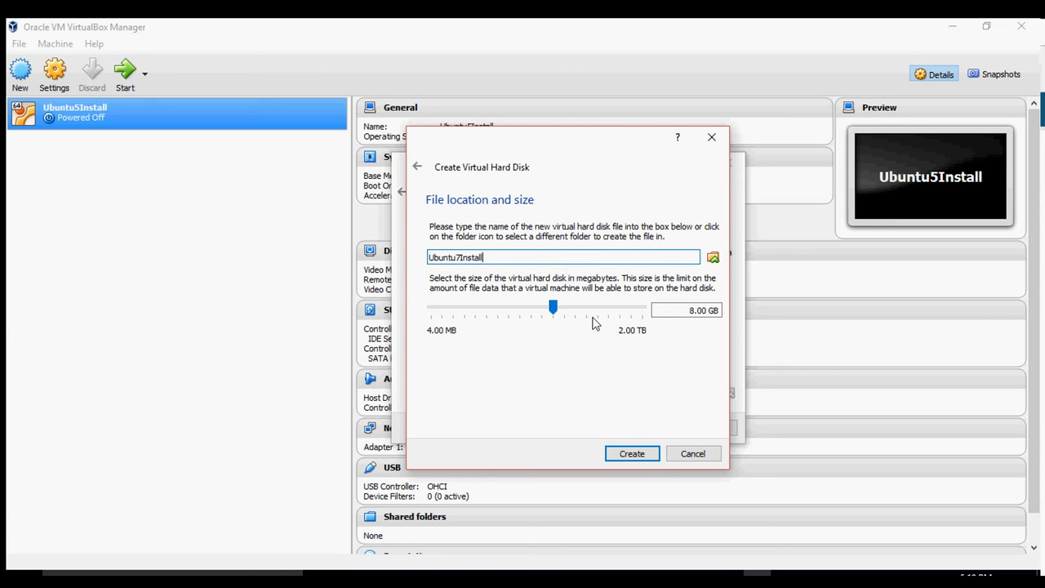
pyautogui.click(647, 453)
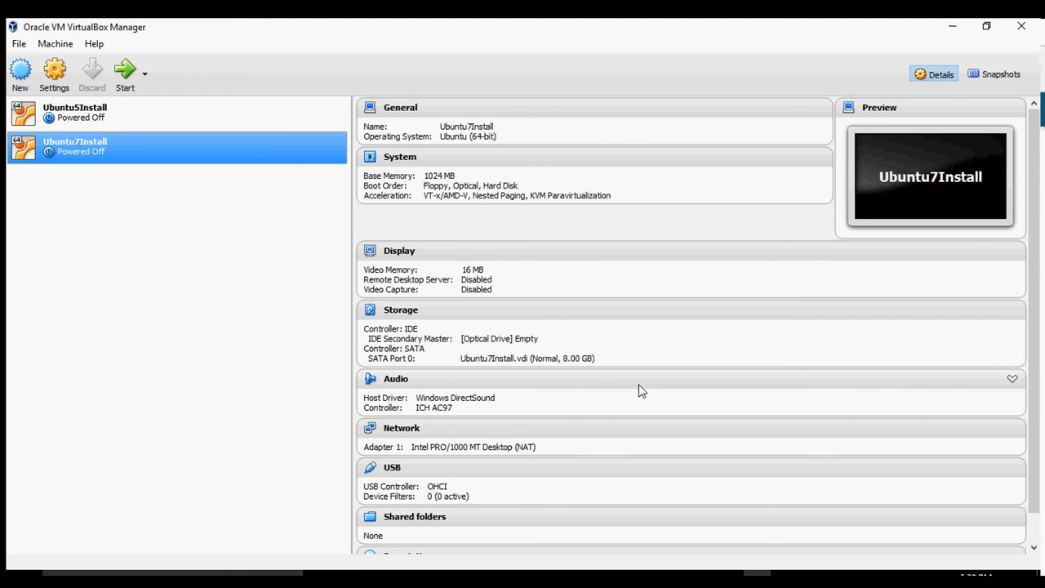
pyautogui.hotkey('alt', 'Tab')
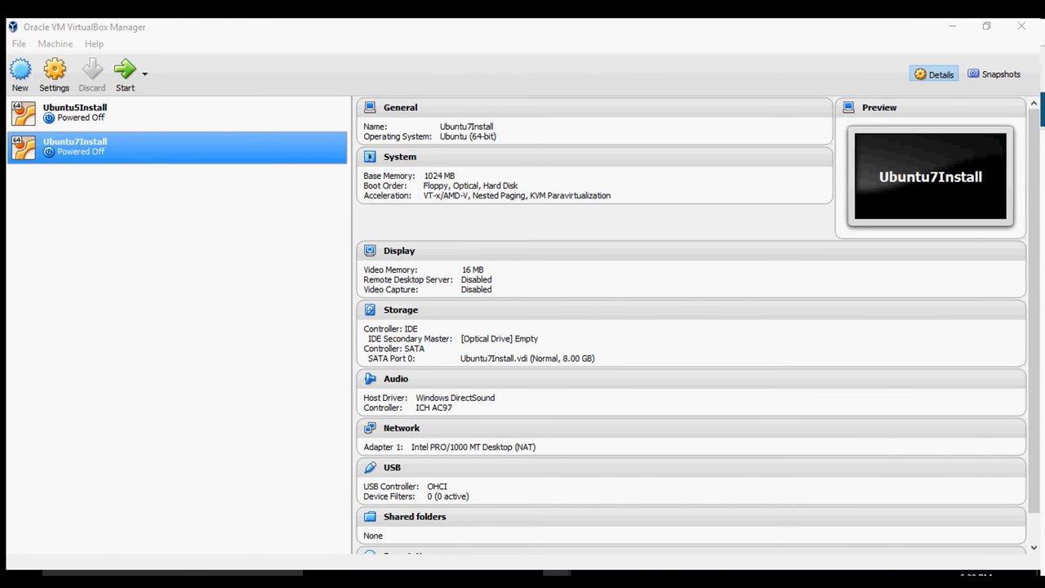
pyautogui.click(365, 25)
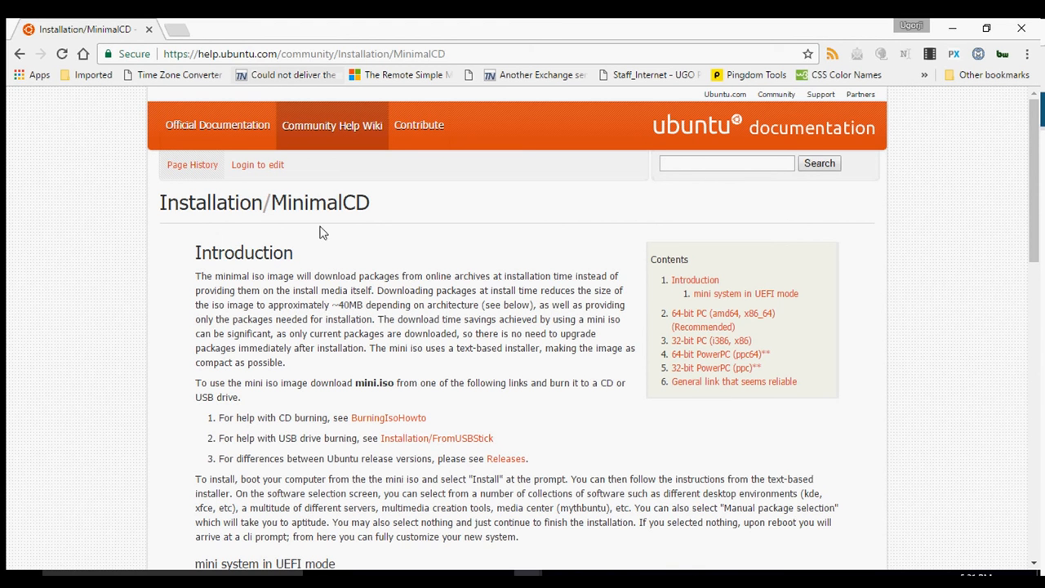
# Start the 64-bit Ubuntu 16.10 Yakkety Yak mini ISO download, then cancel saving the duplicate.
pyautogui.click(241, 54)
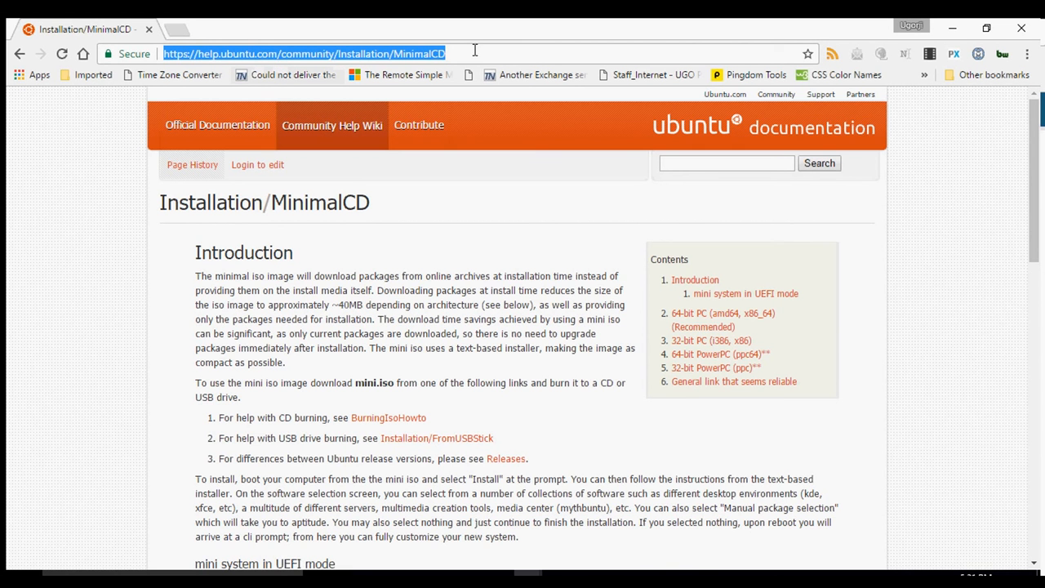
pyautogui.click(482, 347)
pyautogui.scroll(-2, 481, 349)
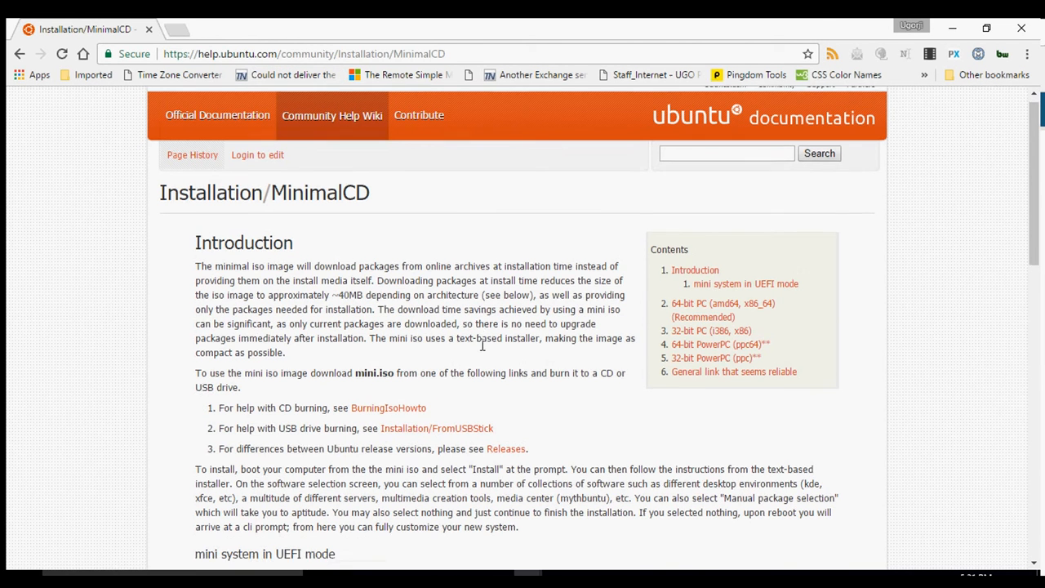
pyautogui.scroll(-3, 482, 350)
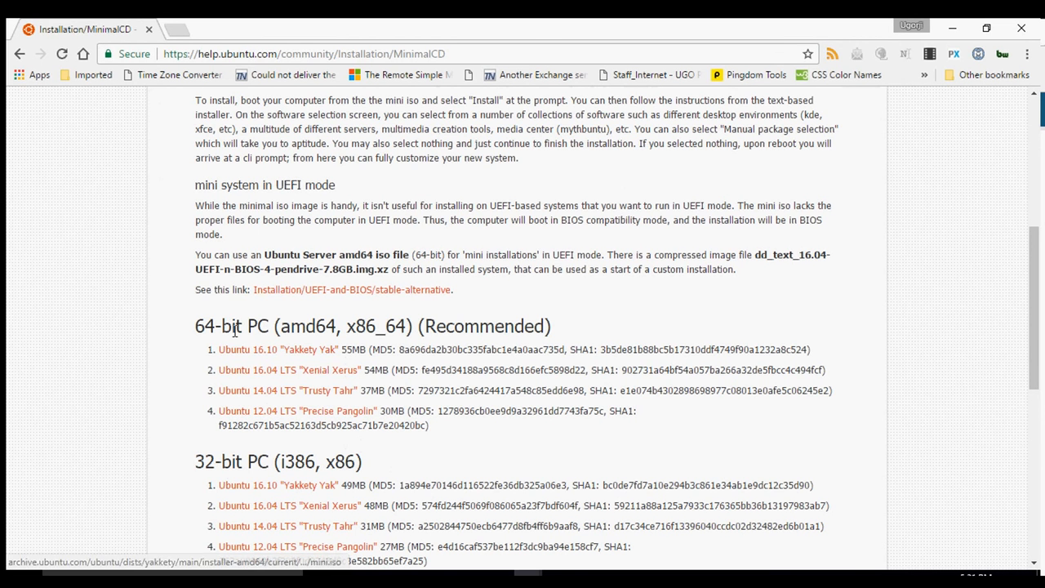
pyautogui.click(309, 357)
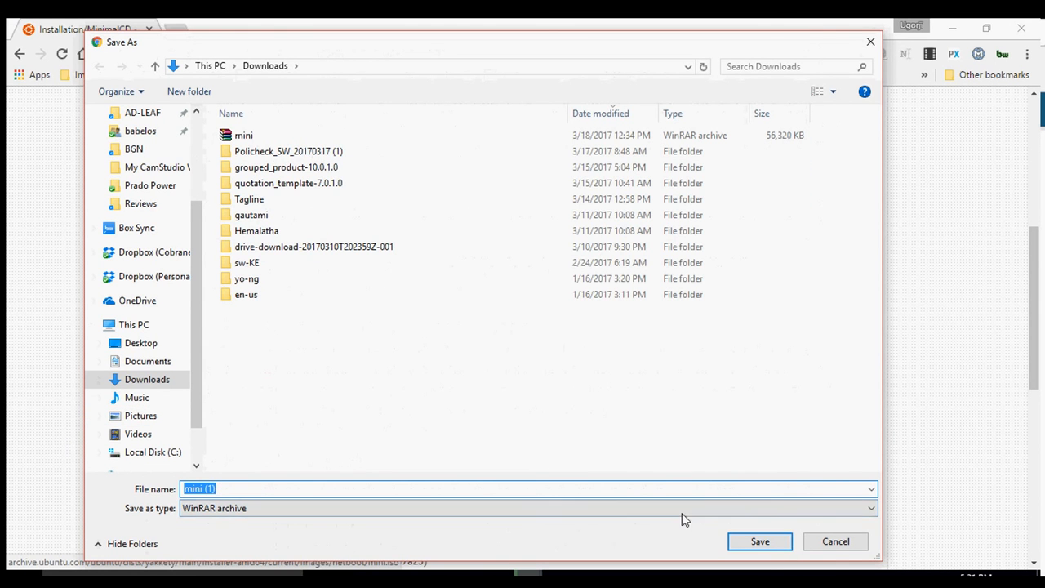
pyautogui.click(813, 545)
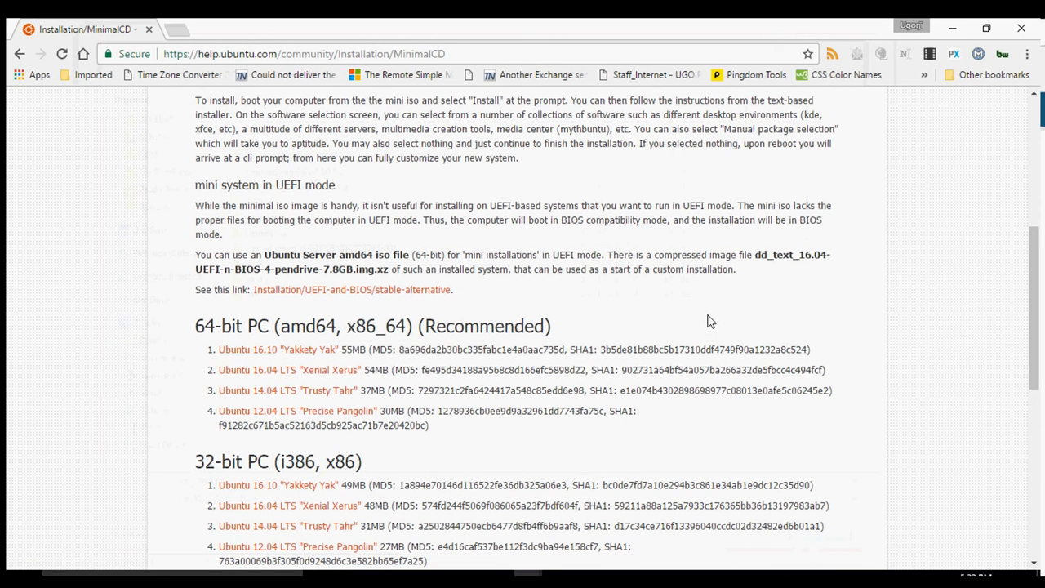
# Minimize the browser, open and dismiss Ubuntu7Install's context menu, then start the VM.
pyautogui.click(953, 31)
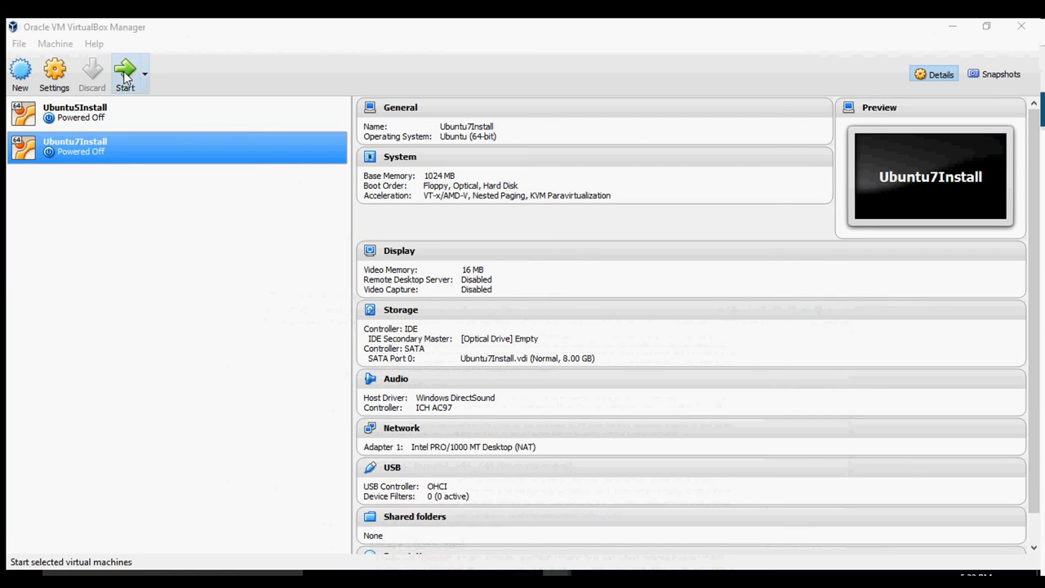
pyautogui.rightClick(90, 149)
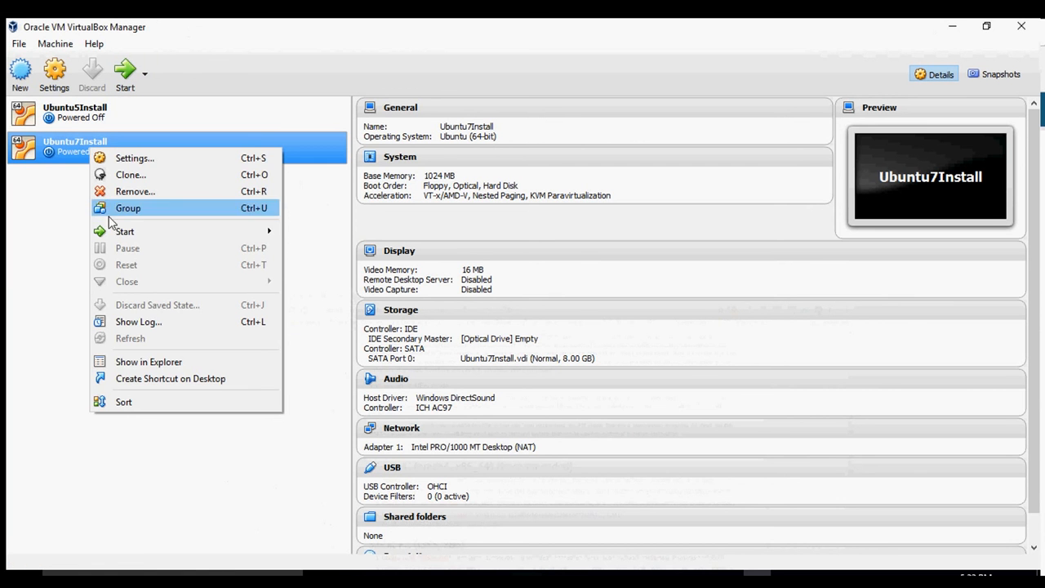
pyautogui.moveTo(116, 232)
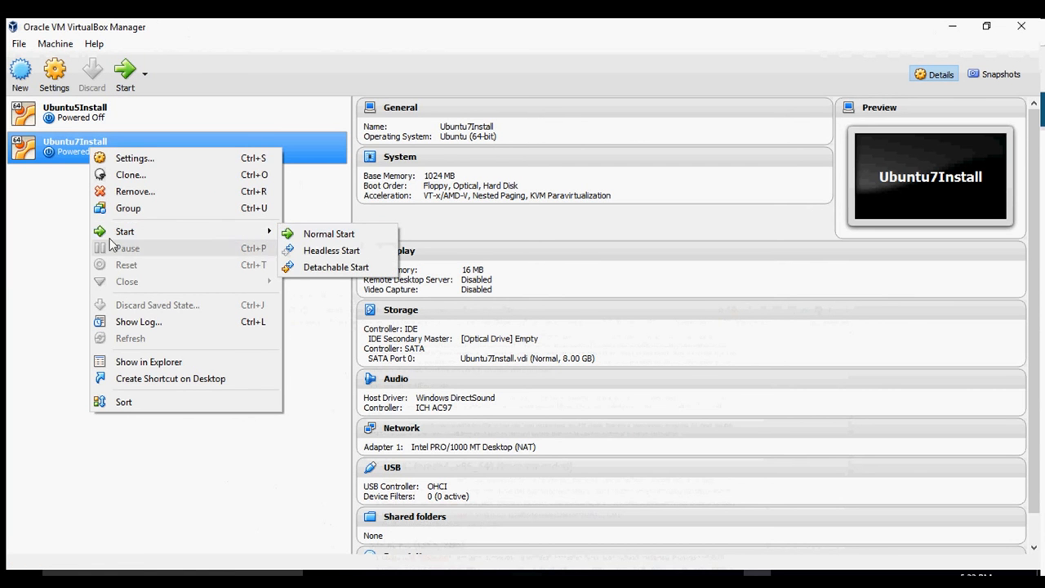
pyautogui.click(27, 188)
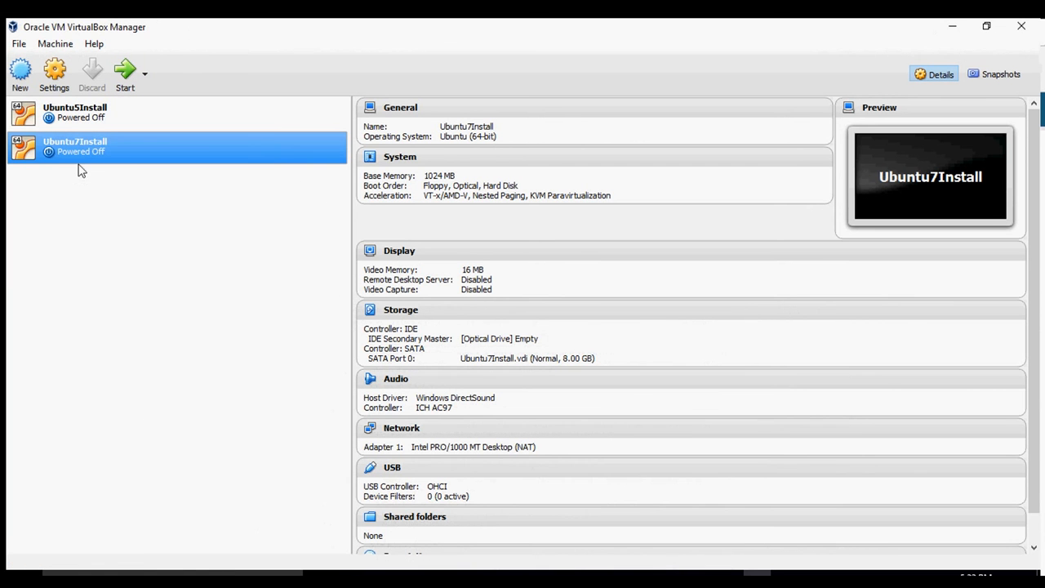
pyautogui.click(125, 72)
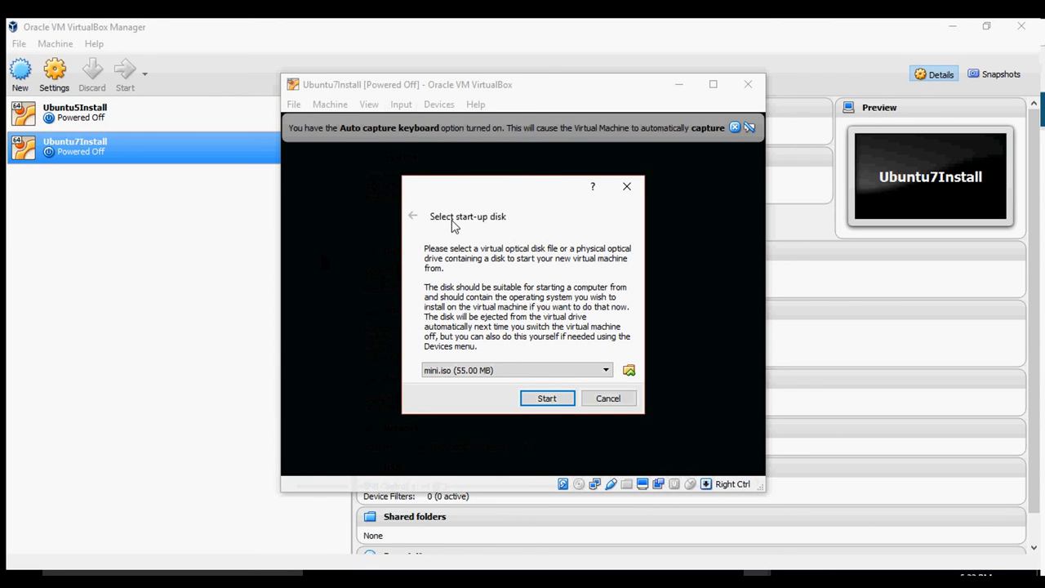
# Pick mini.iso from Downloads as the start-up disk and boot Ubuntu7Install from it.
pyautogui.click(629, 372)
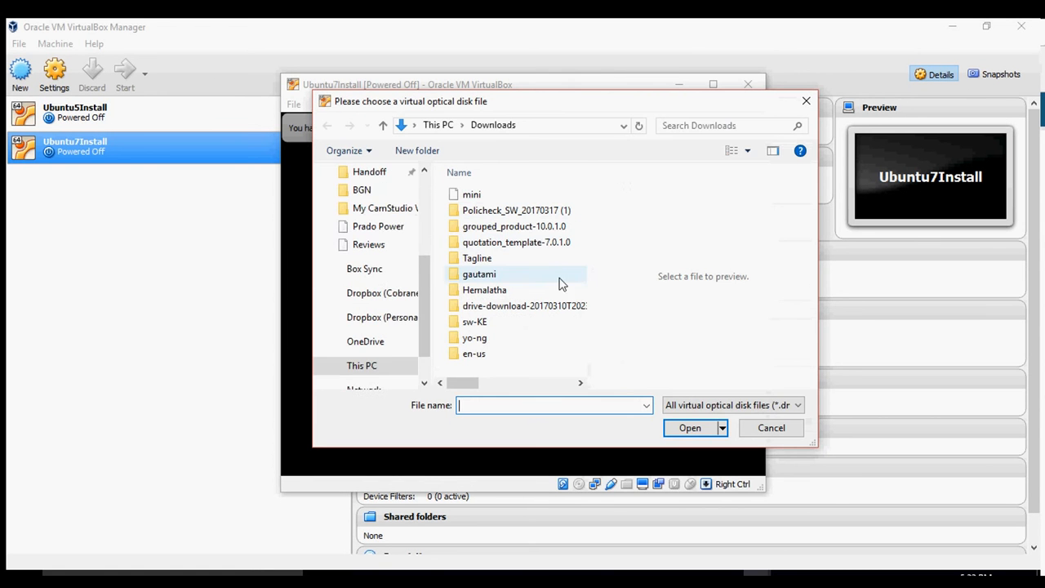
pyautogui.click(489, 196)
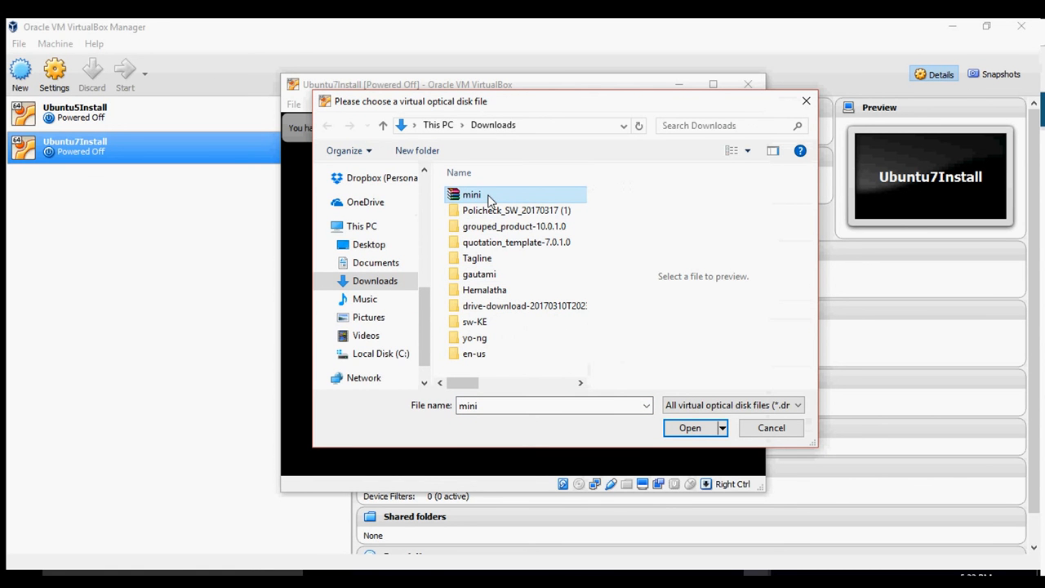
pyautogui.click(672, 425)
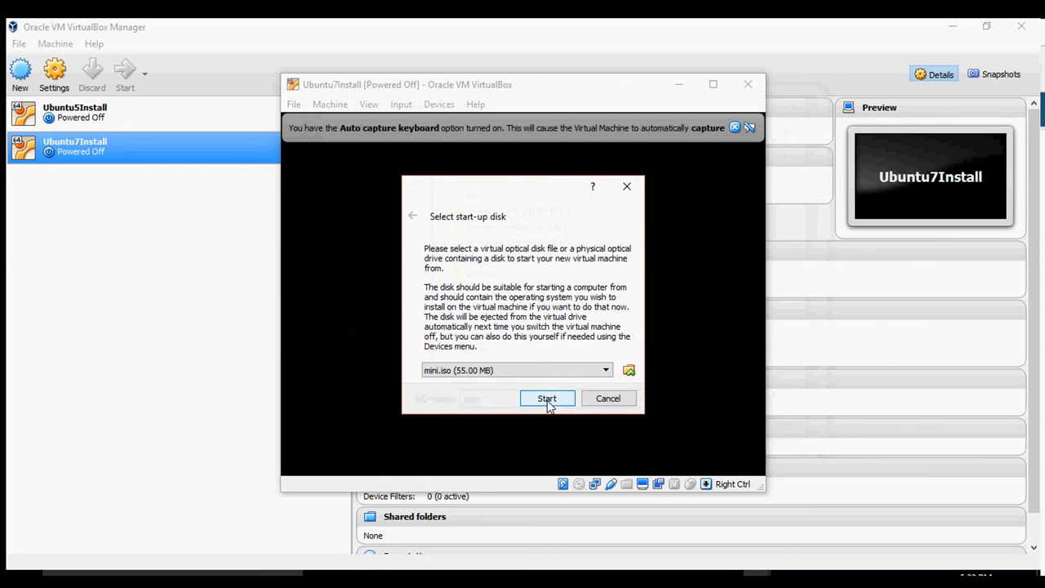
pyautogui.click(548, 400)
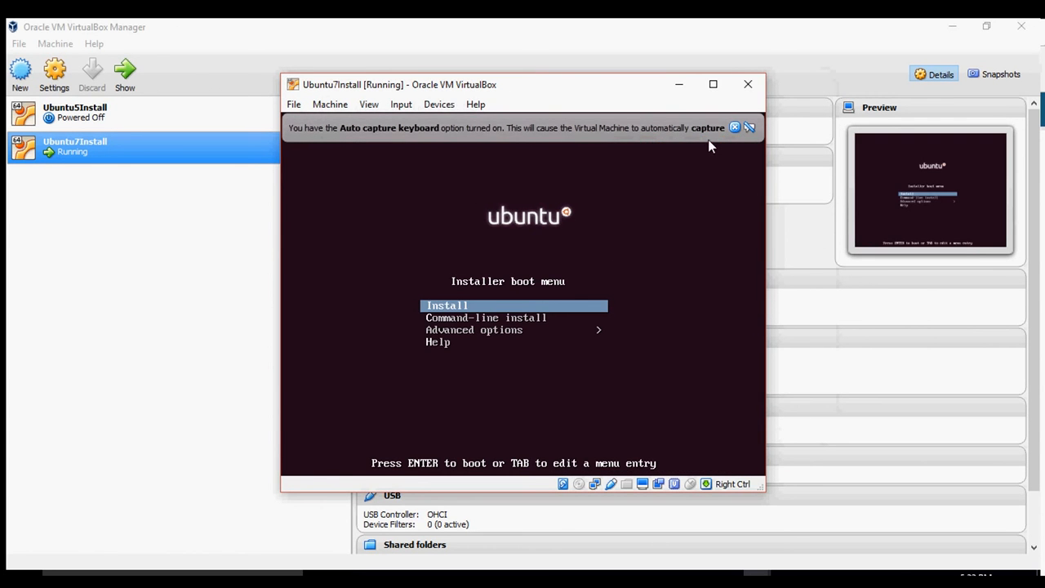
# Maximize the Ubuntu7Install VM window and let it capture keyboard and mouse.
pyautogui.click(713, 85)
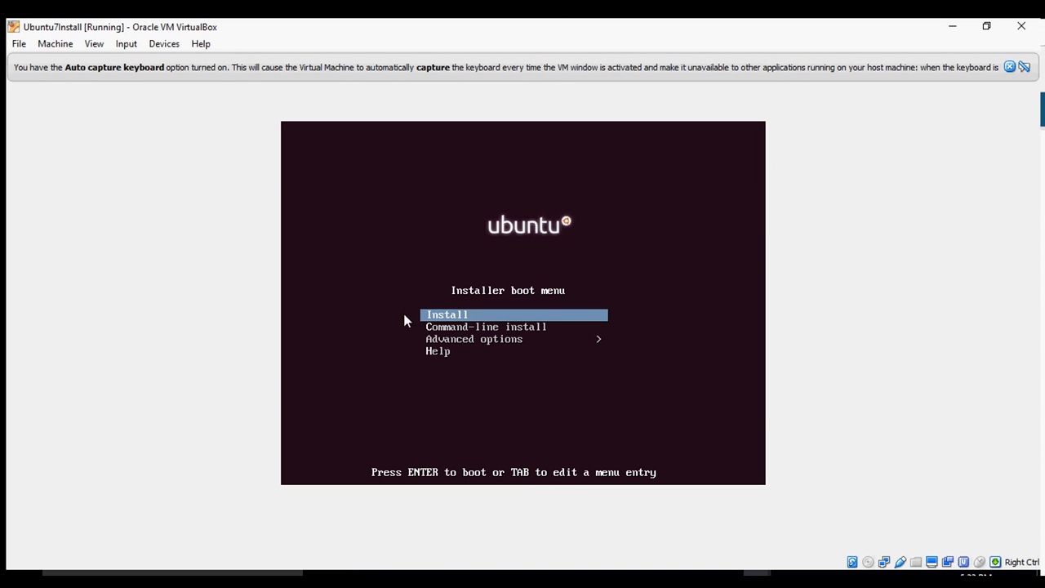
pyautogui.click(392, 276)
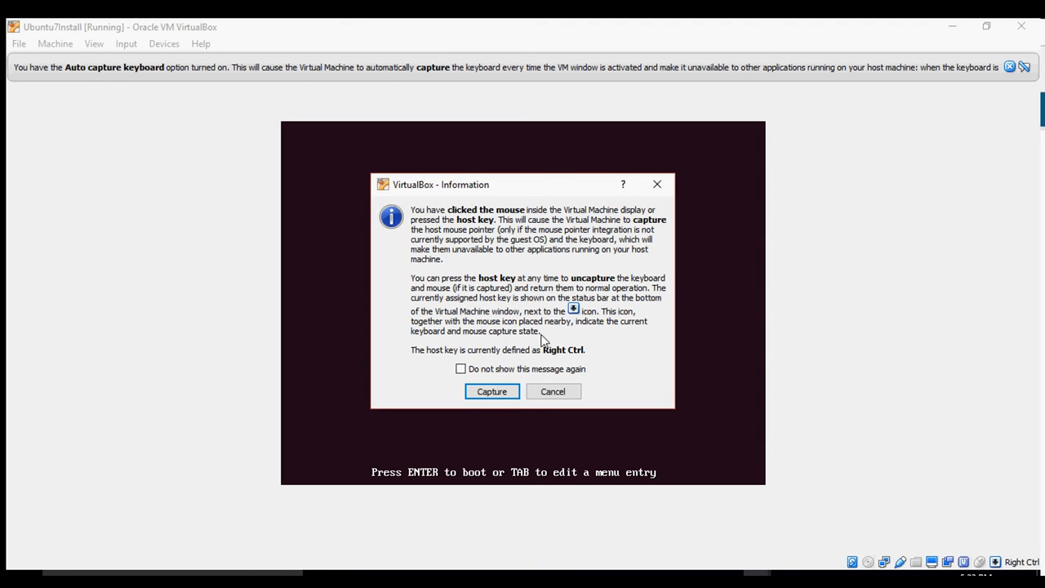
pyautogui.click(493, 392)
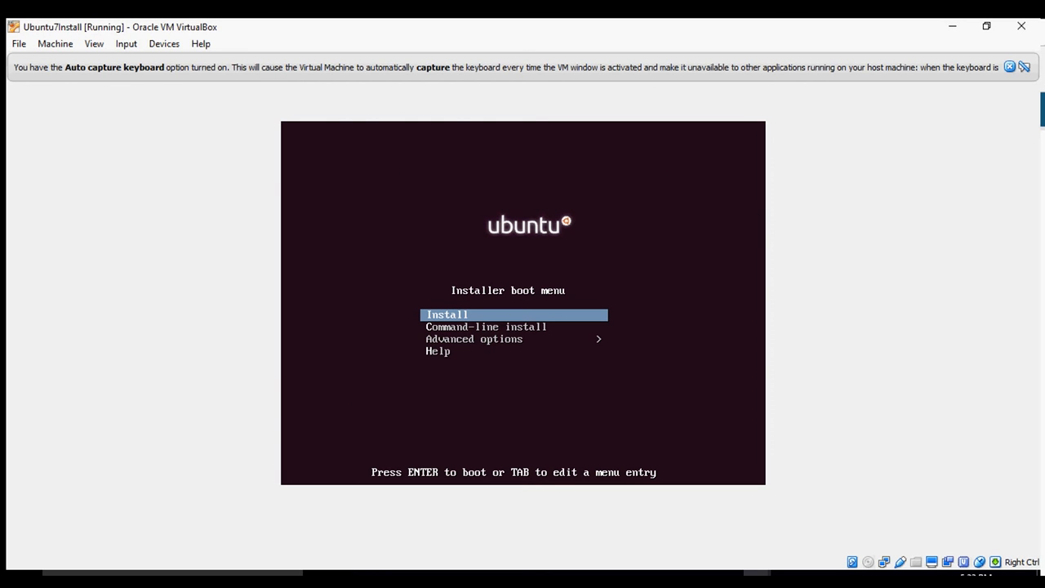
# Boot the Install entry and choose English as the installation language.
pyautogui.press('Return')
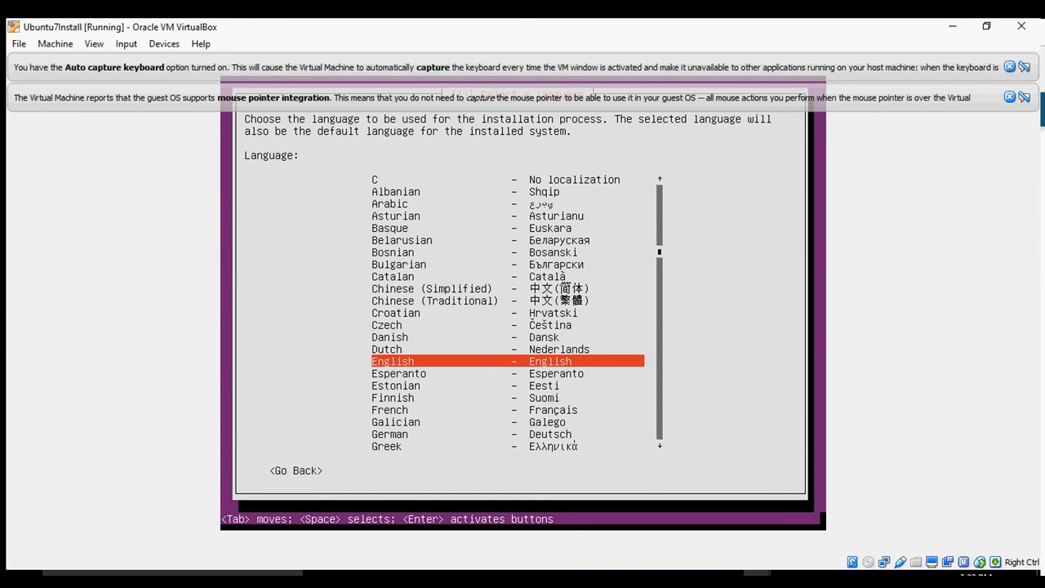
pyautogui.press('Up')
pyautogui.press('Up')
pyautogui.press('Down')
pyautogui.press('Down')
pyautogui.press('Return')
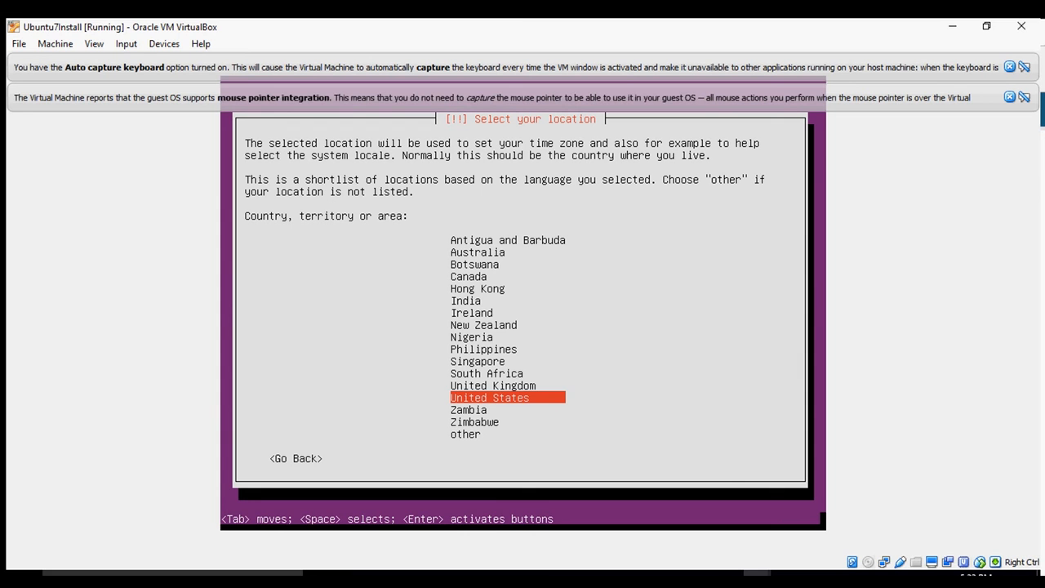
# Set the location to Nigeria and decline automatic keyboard layout detection.
pyautogui.press('Up')
pyautogui.press('Up')
pyautogui.press('Up')
pyautogui.press('Up')
pyautogui.press('Up')
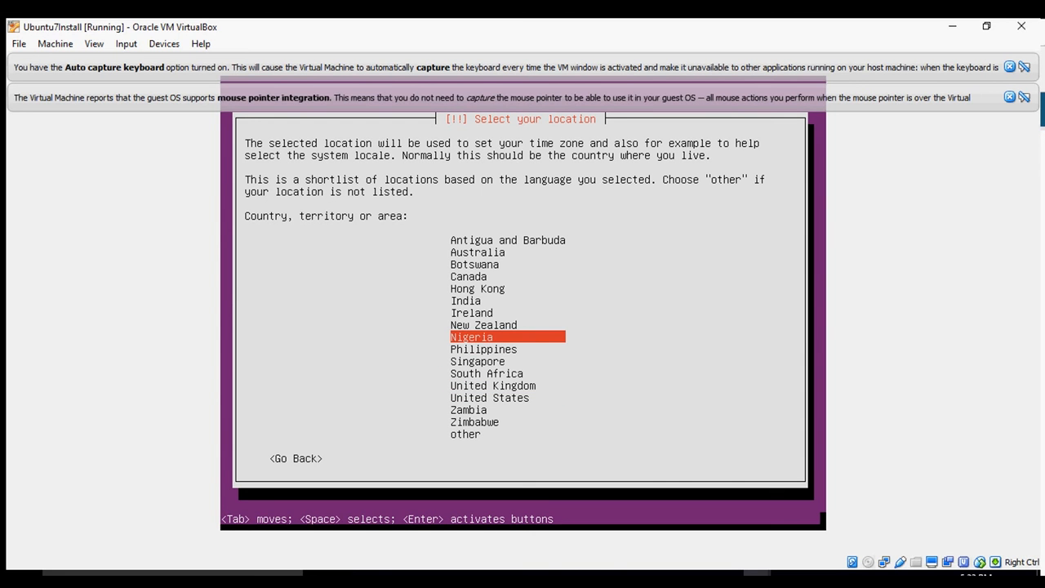
pyautogui.press('Return')
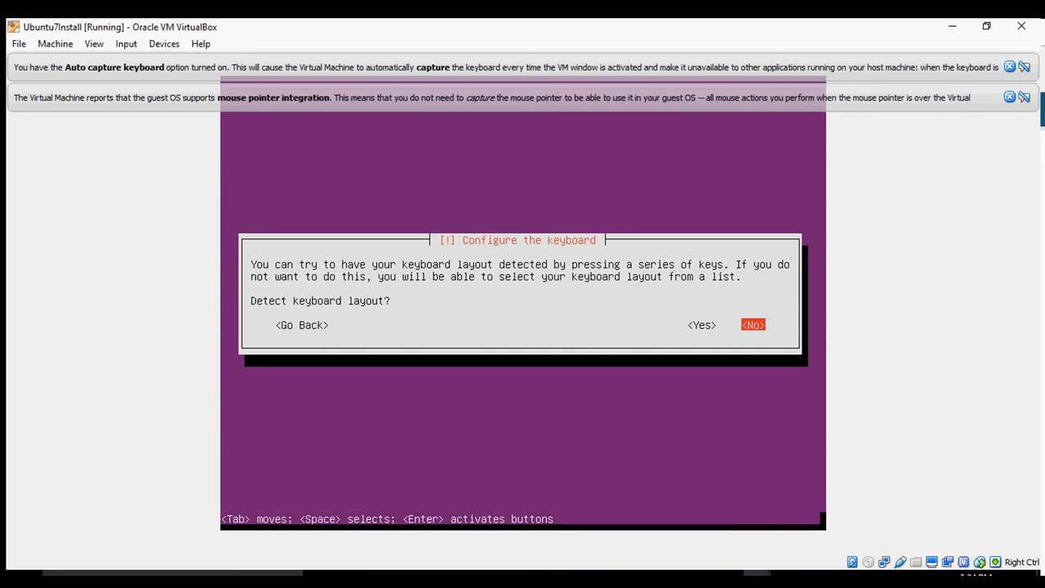
pyautogui.press('Left')
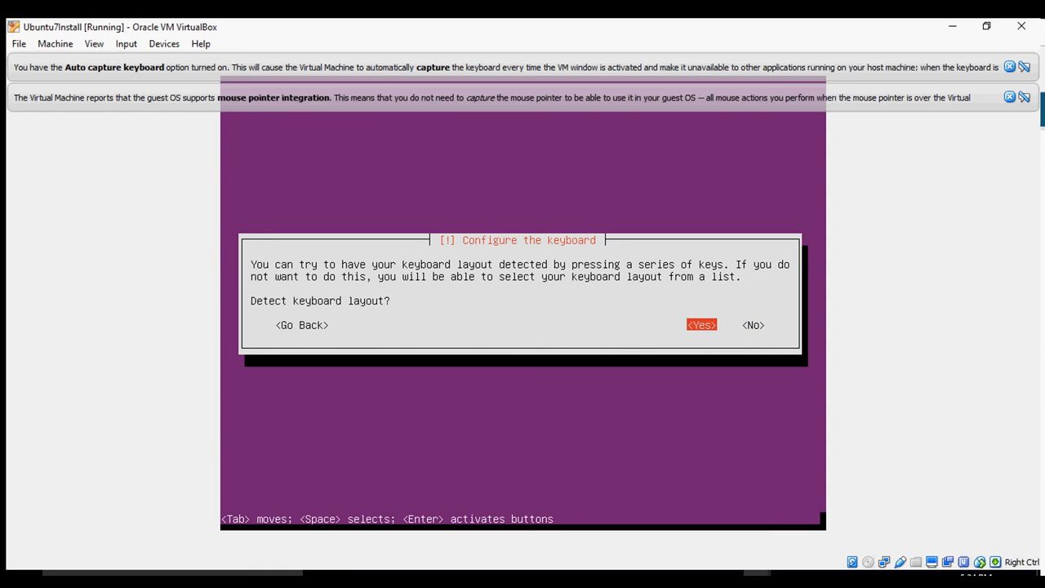
pyautogui.press('Right')
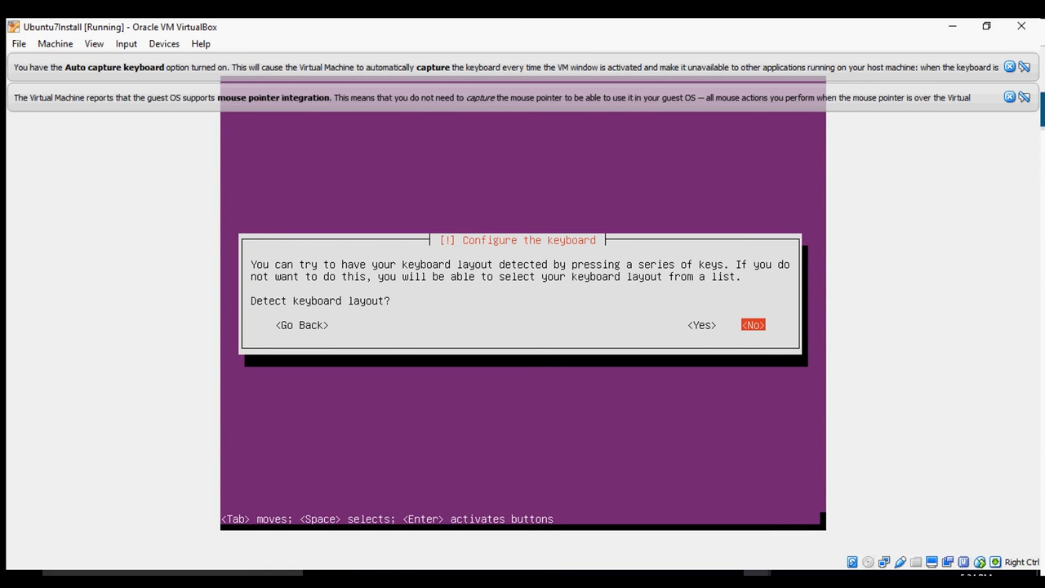
pyautogui.press('Return')
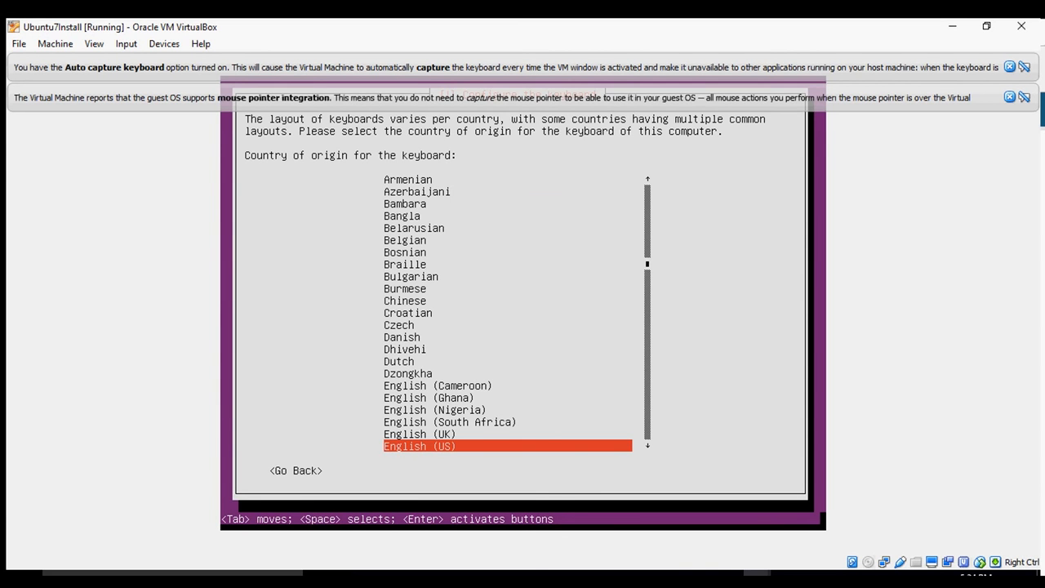
# Choose English (US) as both the keyboard country of origin and the keyboard layout.
pyautogui.press('Return')
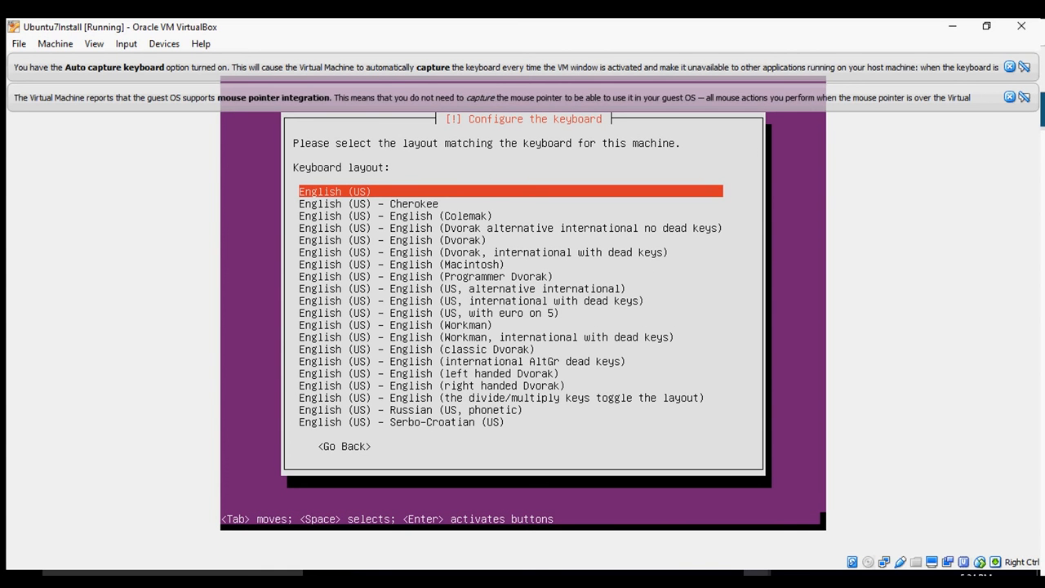
pyautogui.press('Down')
pyautogui.press('Up')
pyautogui.press('Return')
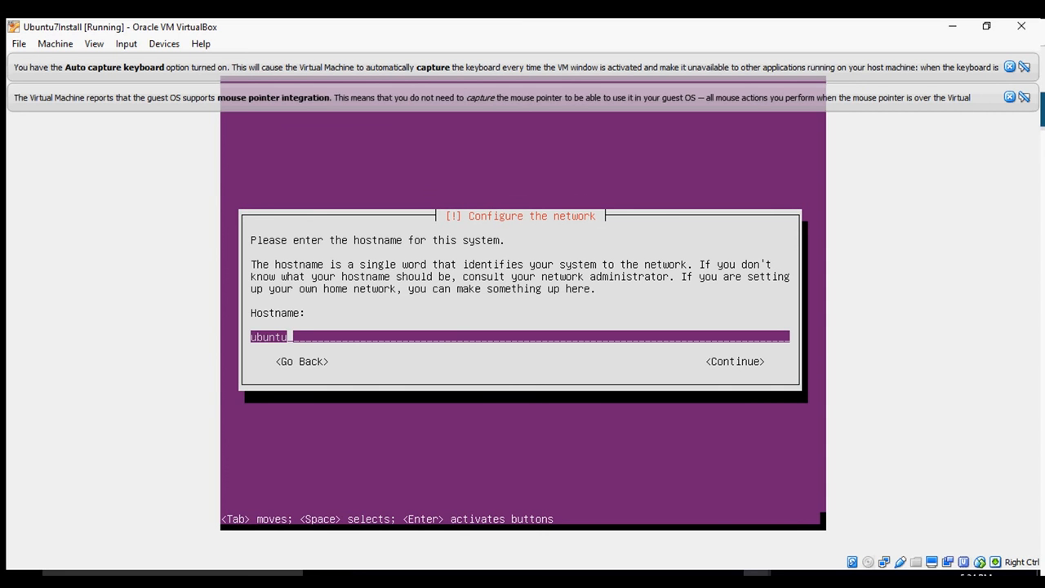
# Keep 'ubuntu' as the hostname and select Nigeria as the archive mirror country.
pyautogui.press('Tab')
pyautogui.press('Return')
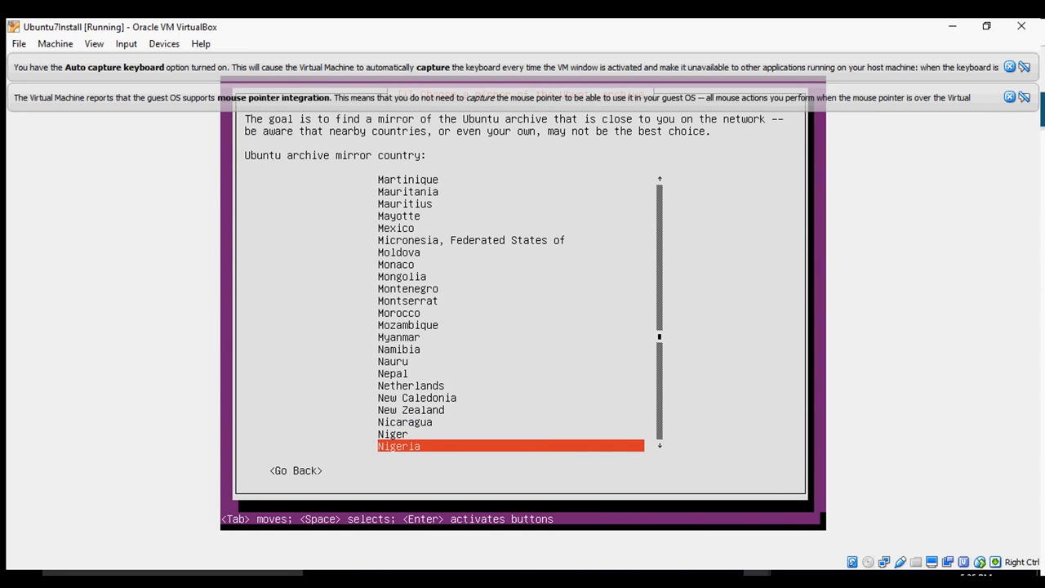
pyautogui.press('Up')
pyautogui.press('Down')
pyautogui.press('Up')
pyautogui.press('Up')
pyautogui.press('Up')
pyautogui.press('Down')
pyautogui.press('Down')
pyautogui.press('Down')
pyautogui.press('Up')
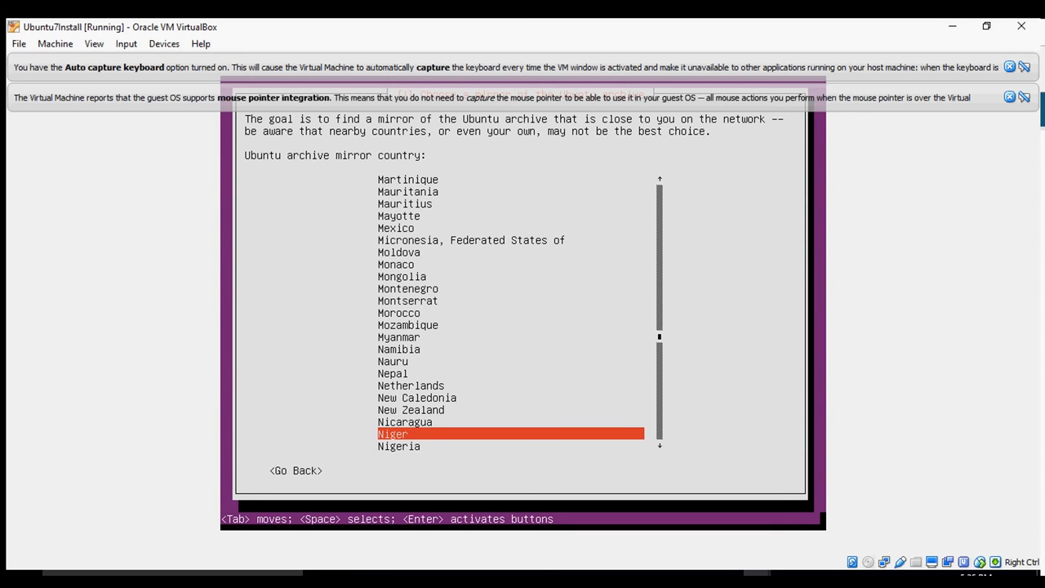
pyautogui.press('Down')
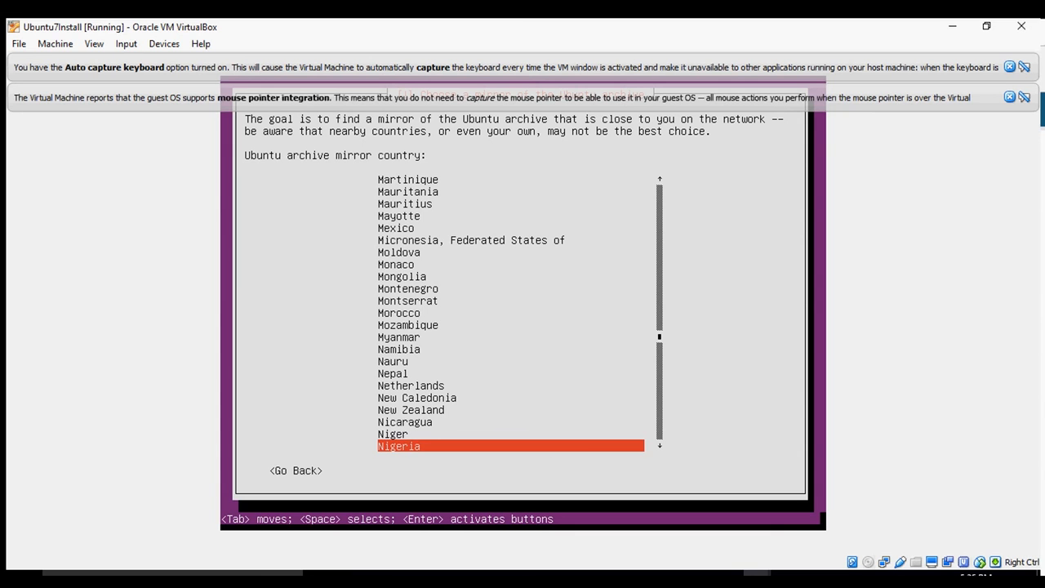
pyautogui.press('Up')
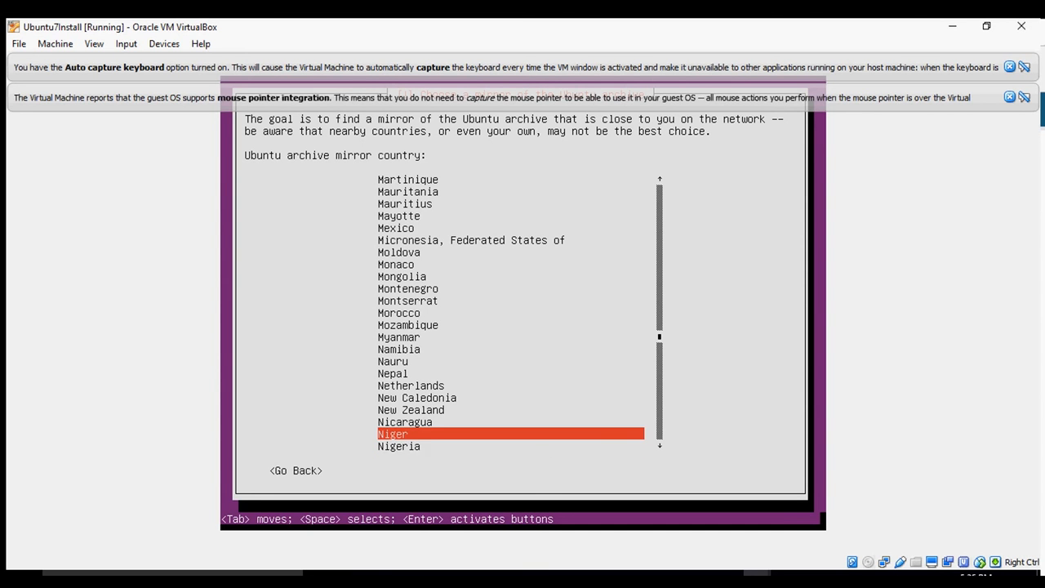
pyautogui.press('Down')
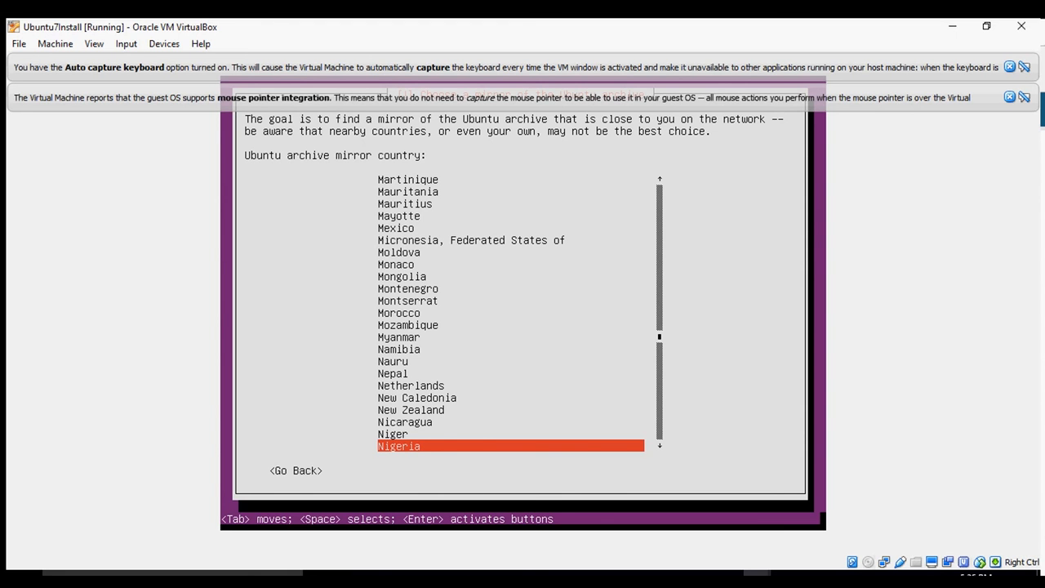
pyautogui.press('Return')
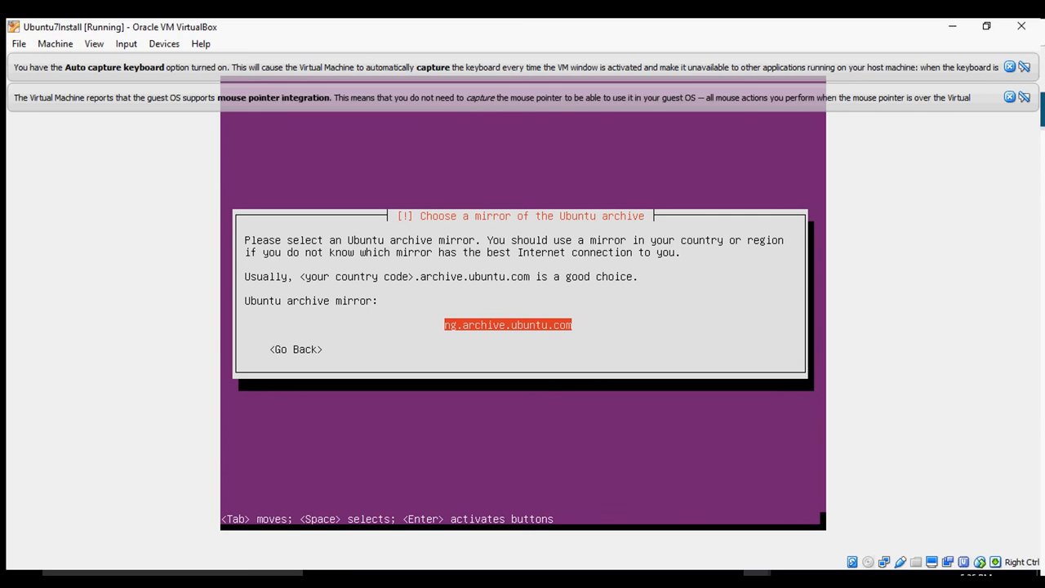
# Accept the ng.archive.ubuntu.com mirror and continue with no HTTP proxy.
pyautogui.press('Return')
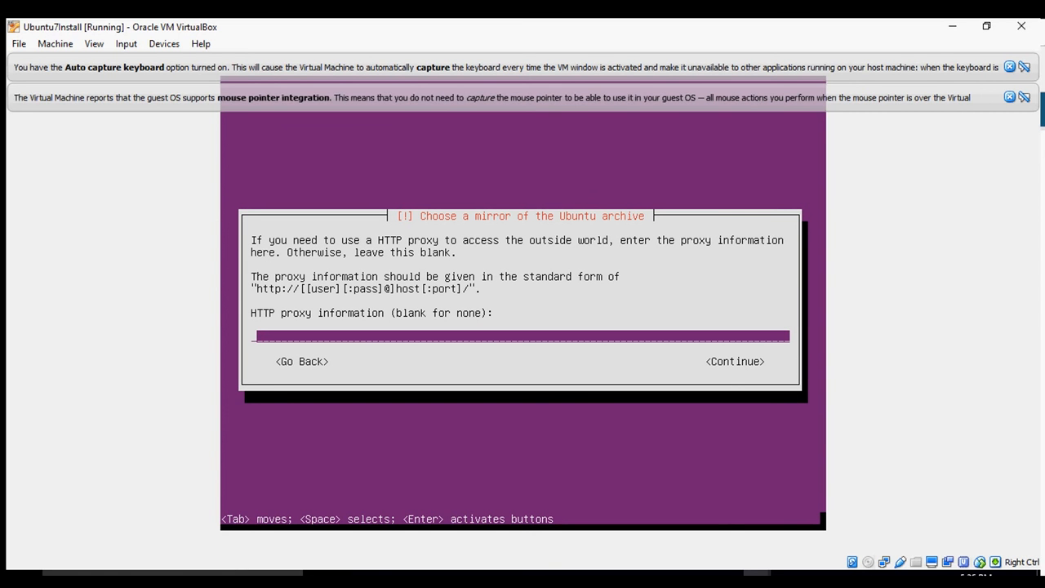
pyautogui.press('Tab')
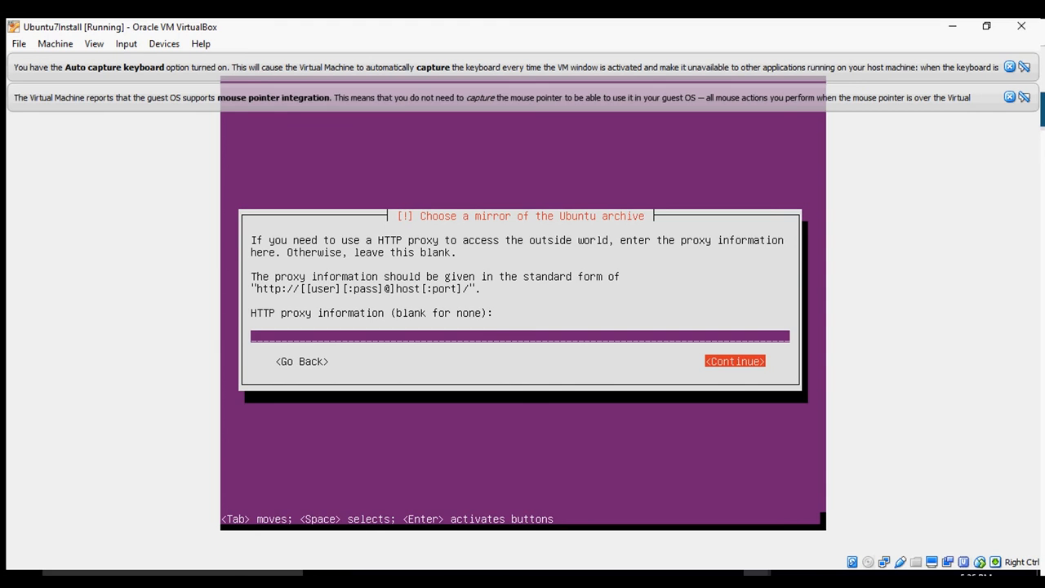
pyautogui.press('Return')
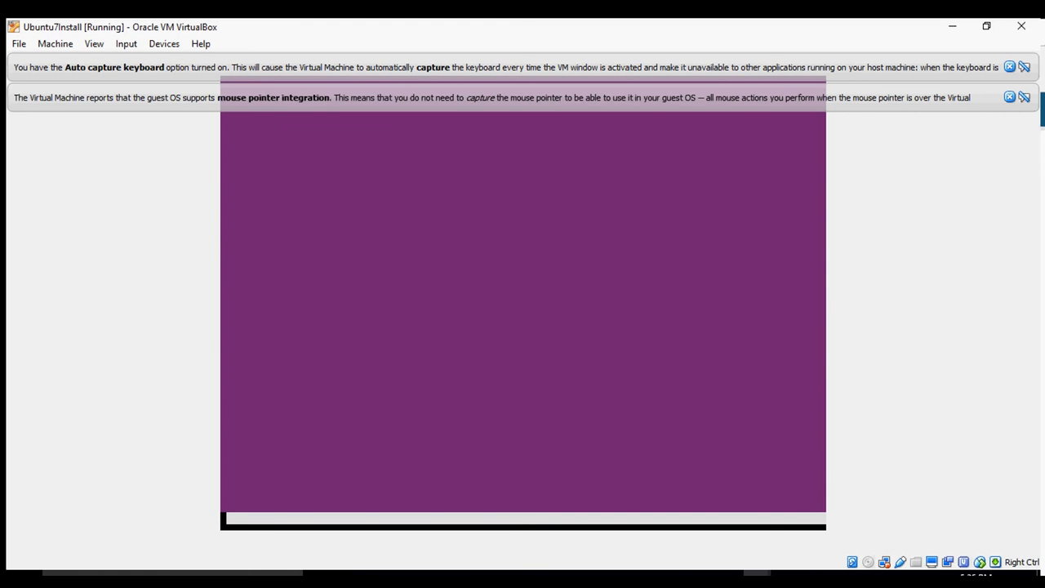